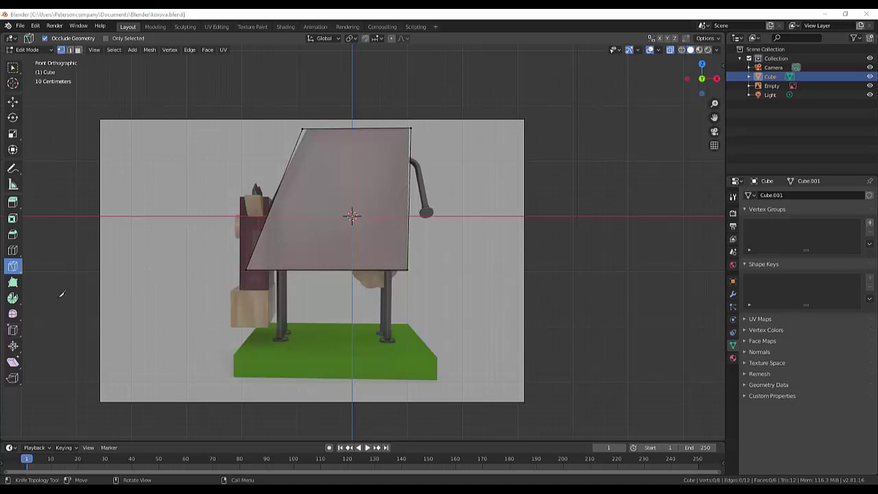
# Cut a horizontal edge loop through the tapered block with the Loop Cut tool.
pyautogui.click(11, 250)
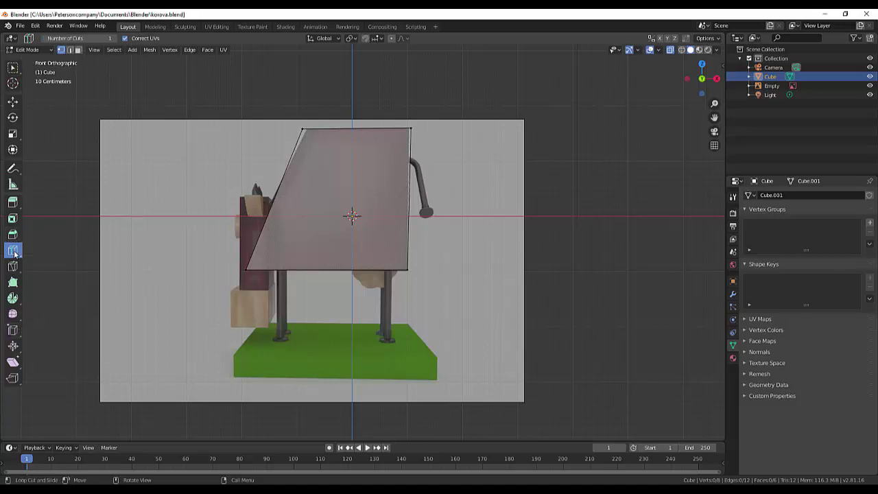
pyautogui.click(284, 201)
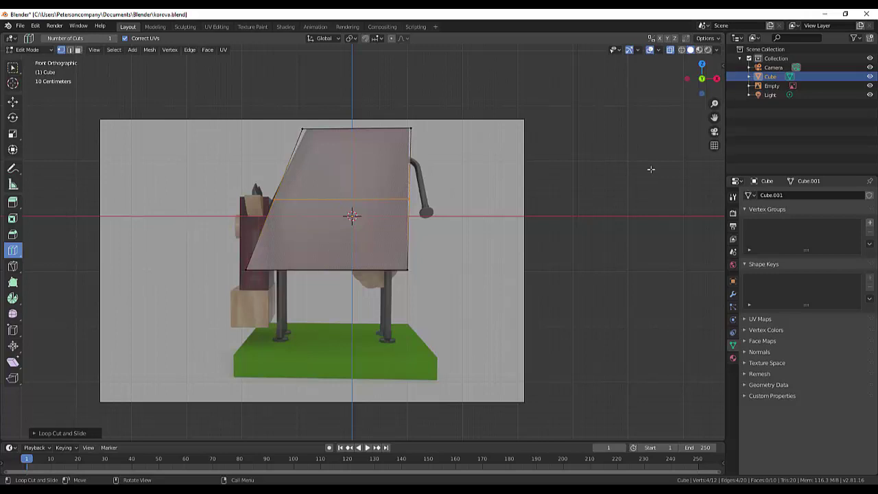
pyautogui.moveTo(657, 172); pyautogui.dragTo(648, 187, button='middle')
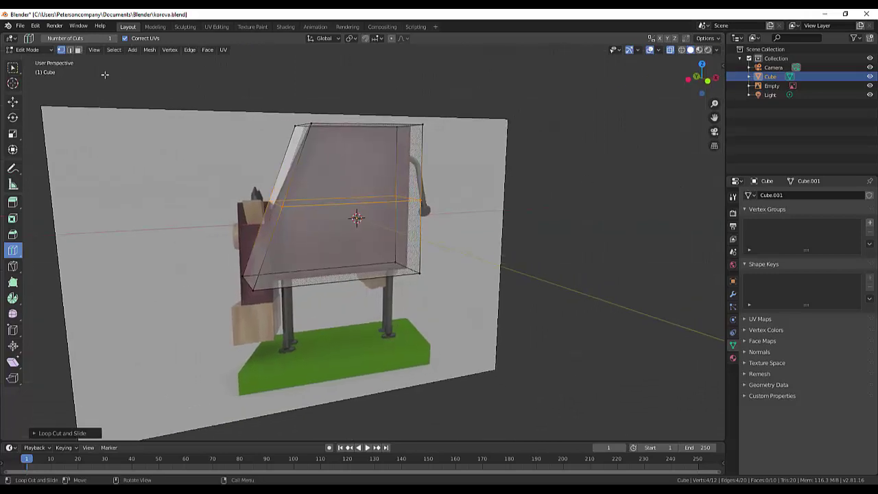
# Select the block's lower-left front edge with box selection.
pyautogui.moveTo(11, 67); pyautogui.dragTo(41, 88)
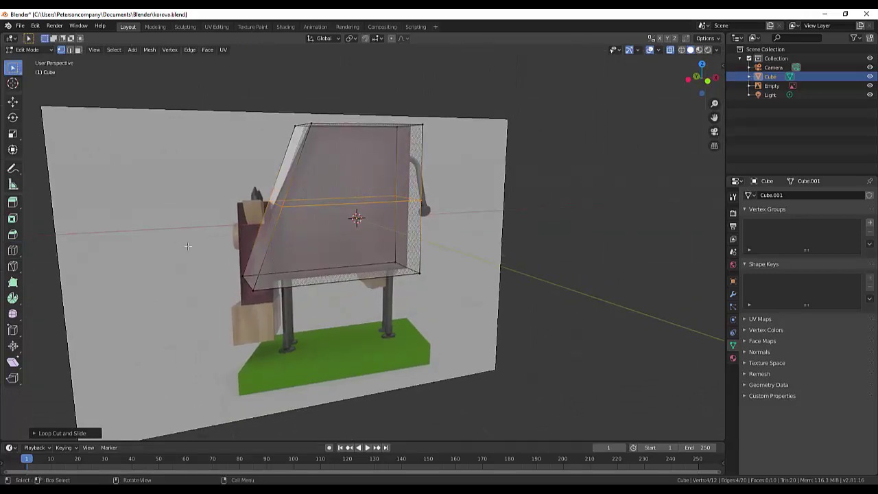
pyautogui.click(243, 277)
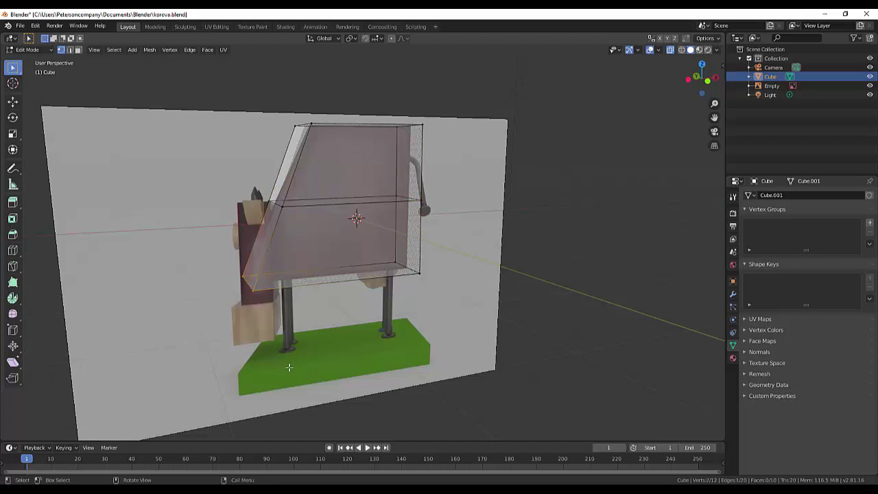
pyautogui.moveTo(569, 298)
pyautogui.mouseDown(button='middle')
pyautogui.moveTo(559, 295)
pyautogui.moveTo(569, 294)
pyautogui.mouseUp(button='middle')
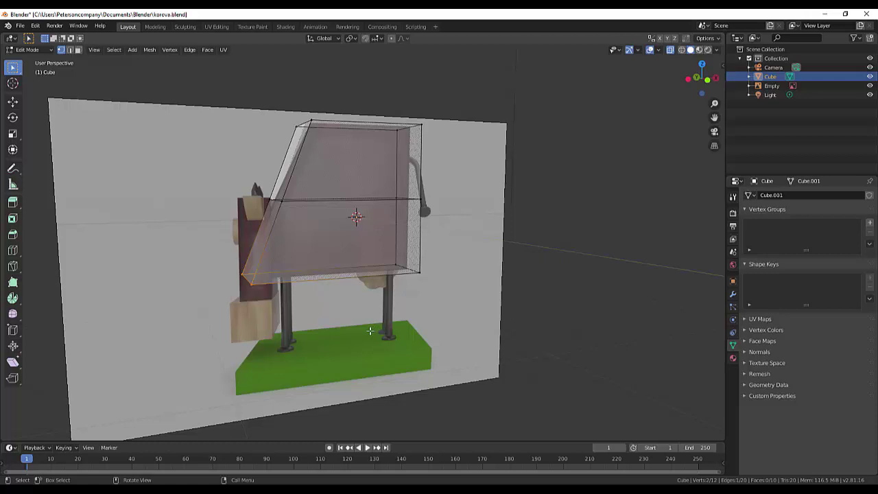
# Move the selected lower front edge along X, then nudge it slightly further along X.
pyautogui.press('g')
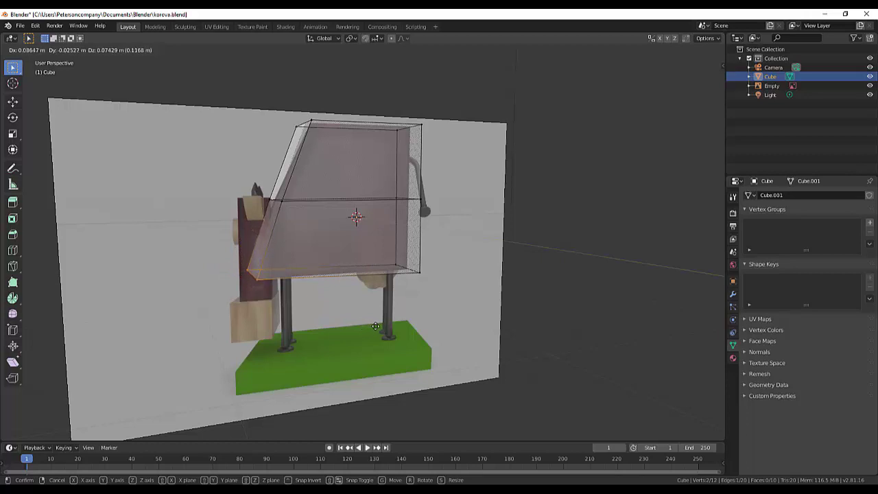
pyautogui.press('x')
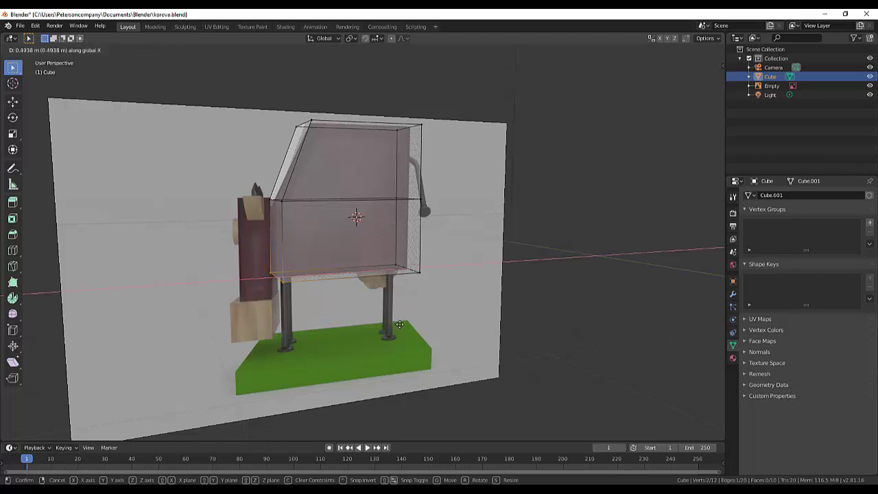
pyautogui.click(400, 324)
pyautogui.moveTo(680, 333)
pyautogui.mouseDown(button='middle')
pyautogui.moveTo(647, 341)
pyautogui.moveTo(663, 333)
pyautogui.mouseUp(button='middle')
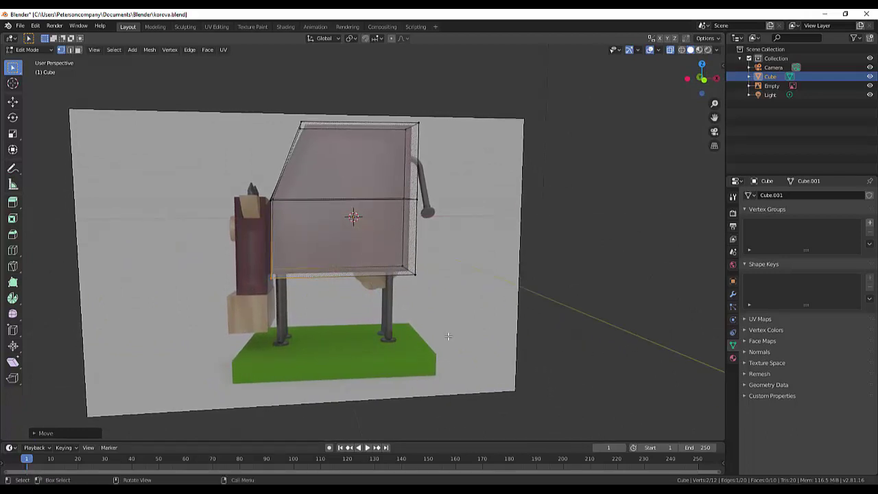
pyautogui.press('g')
pyautogui.press('x')
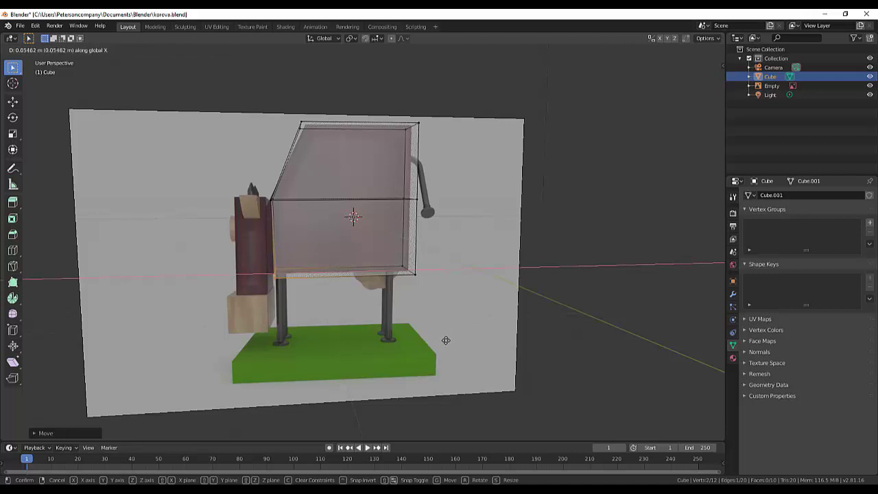
pyautogui.click(446, 340)
# Inspect the block from side, front and top views, then undo the loop cut and edge move.
pyautogui.press('KP_3')
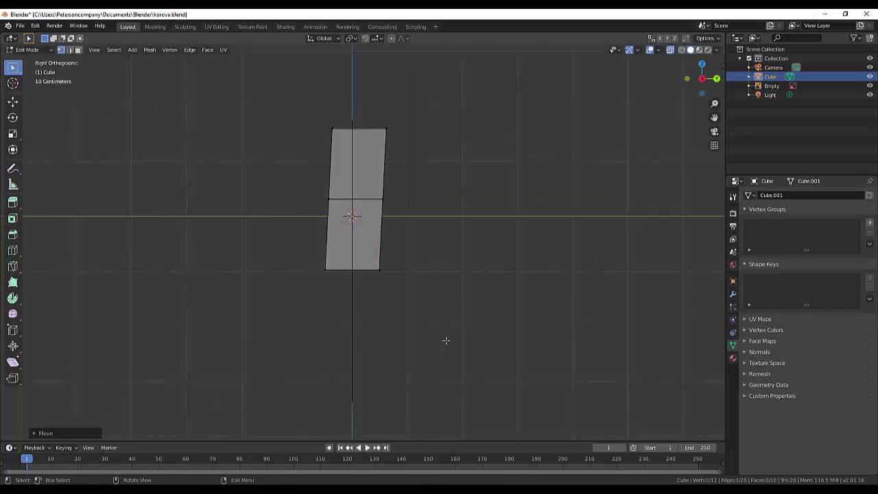
pyautogui.press('KP_1')
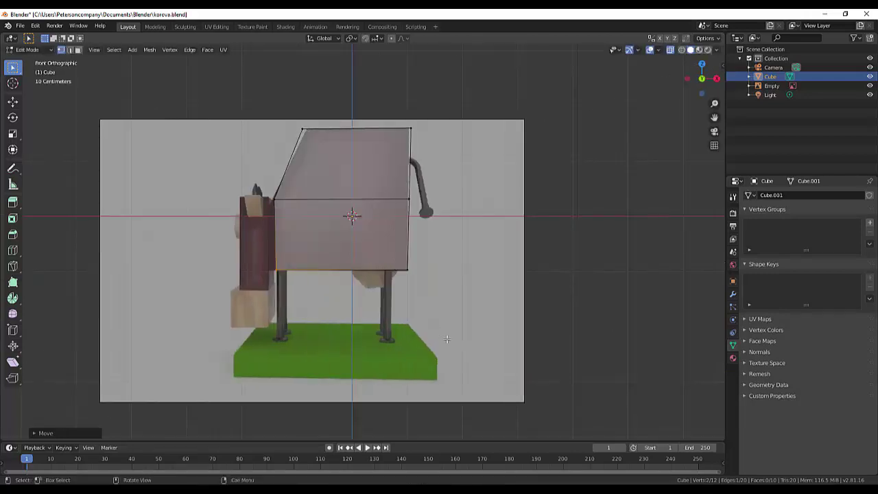
pyautogui.press('KP_8')
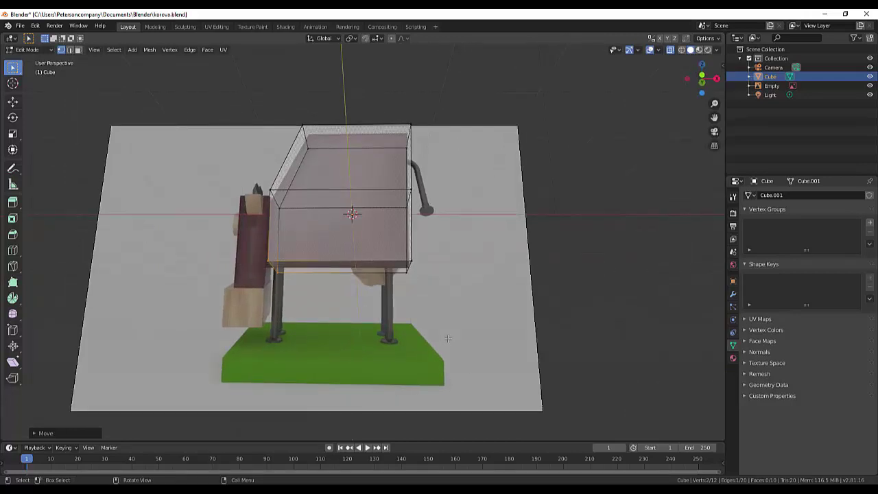
pyautogui.press('KP_3')
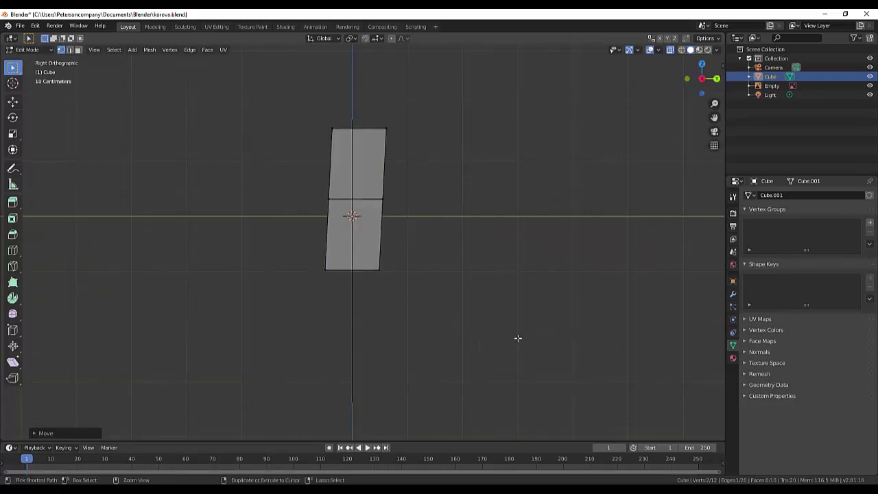
pyautogui.keyDown('ctrl'); pyautogui.click(444, 354); pyautogui.keyUp('ctrl')
pyautogui.hotkey('ctrl', 'z')
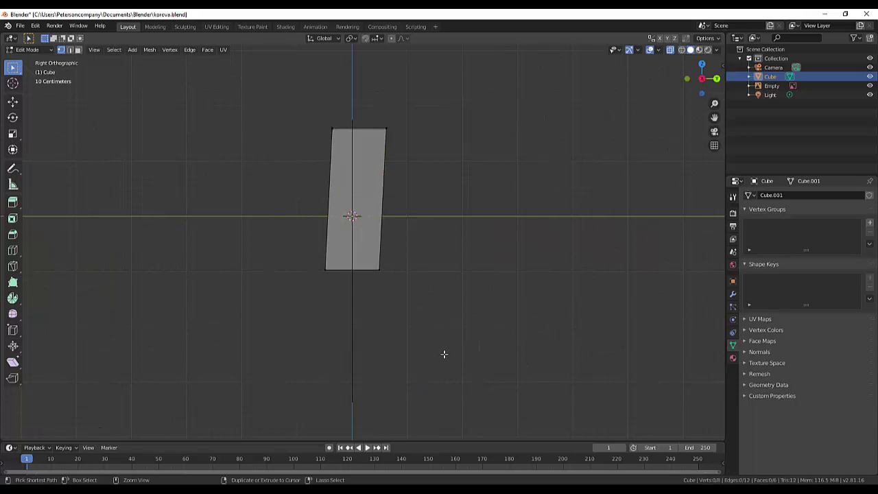
pyautogui.hotkey('ctrl', 'z')
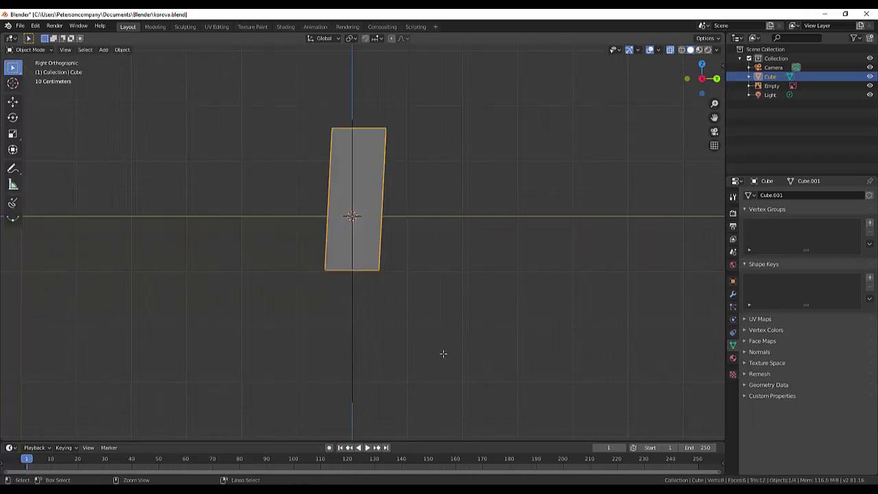
# Look over the whole cow model, return to front view and re-enter Edit Mode.
pyautogui.moveTo(443, 354)
pyautogui.mouseDown(button='middle')
pyautogui.moveTo(338, 354)
pyautogui.moveTo(469, 378)
pyautogui.moveTo(586, 329)
pyautogui.moveTo(580, 398)
pyautogui.moveTo(658, 407)
pyautogui.moveTo(649, 408)
pyautogui.mouseUp(button='middle')
pyautogui.press('KP_7')
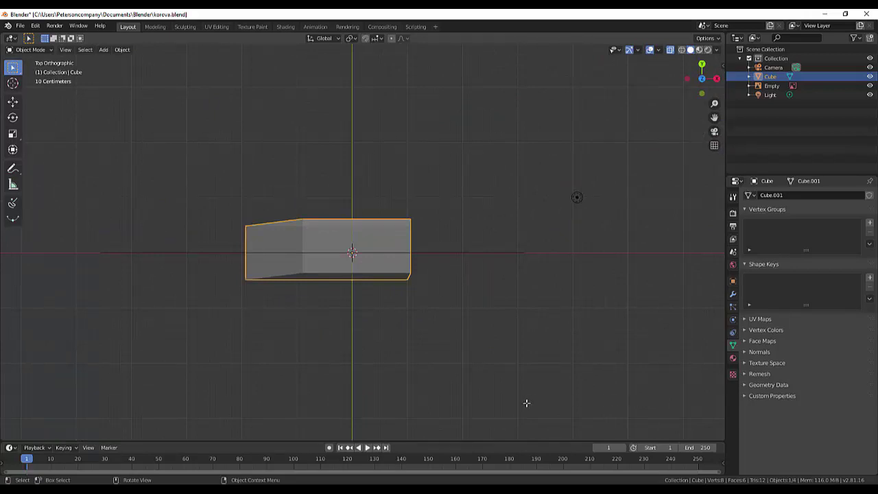
pyautogui.moveTo(526, 389)
pyautogui.mouseDown(button='middle')
pyautogui.moveTo(528, 283)
pyautogui.moveTo(525, 297)
pyautogui.mouseUp(button='middle')
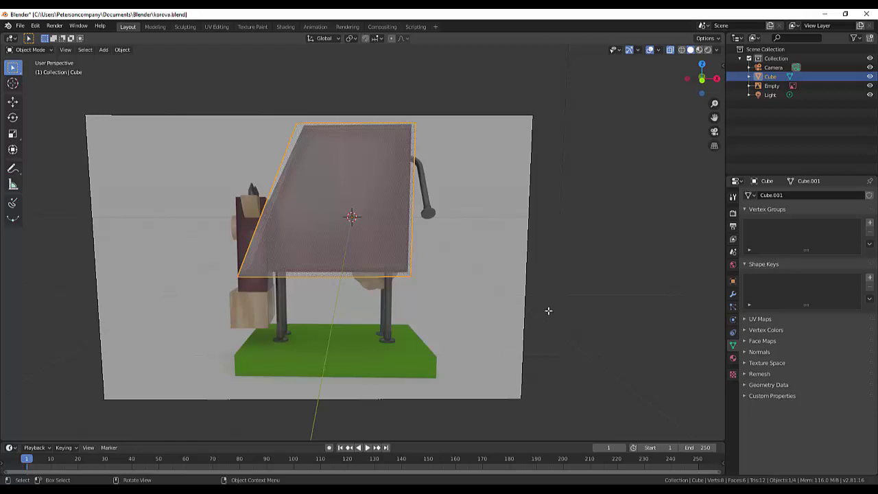
pyautogui.press('KP_1')
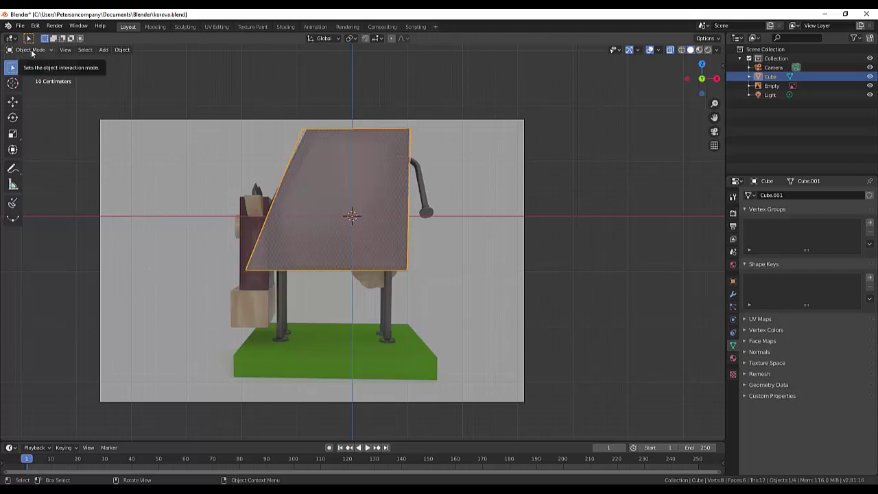
pyautogui.press('Tab')
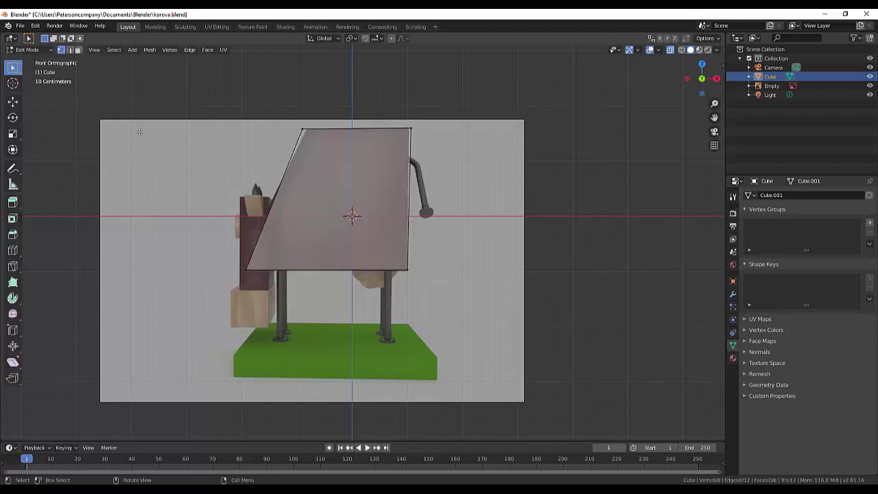
# Re-cut a horizontal edge loop and box-select the block's lower front edge.
pyautogui.click(14, 252)
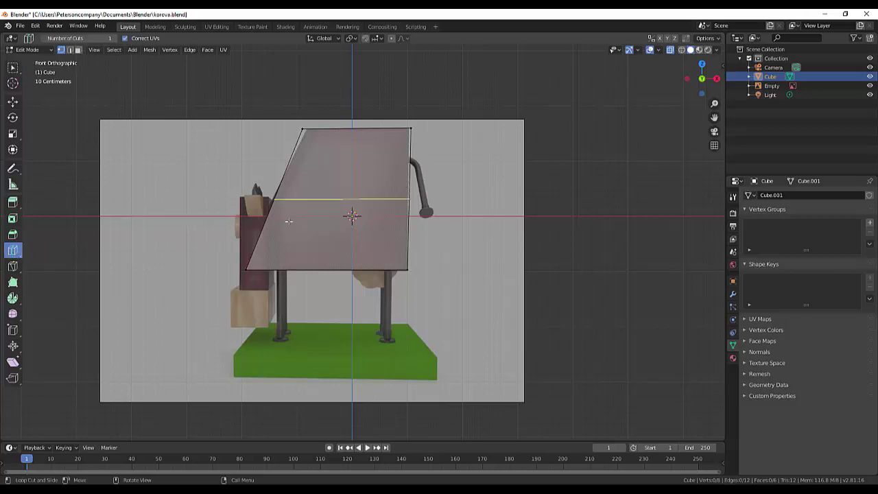
pyautogui.click(337, 219)
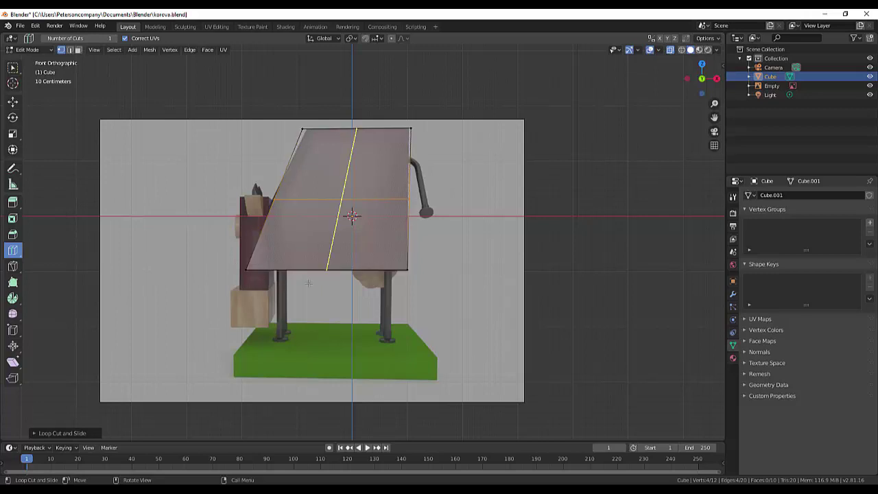
pyautogui.click(12, 70)
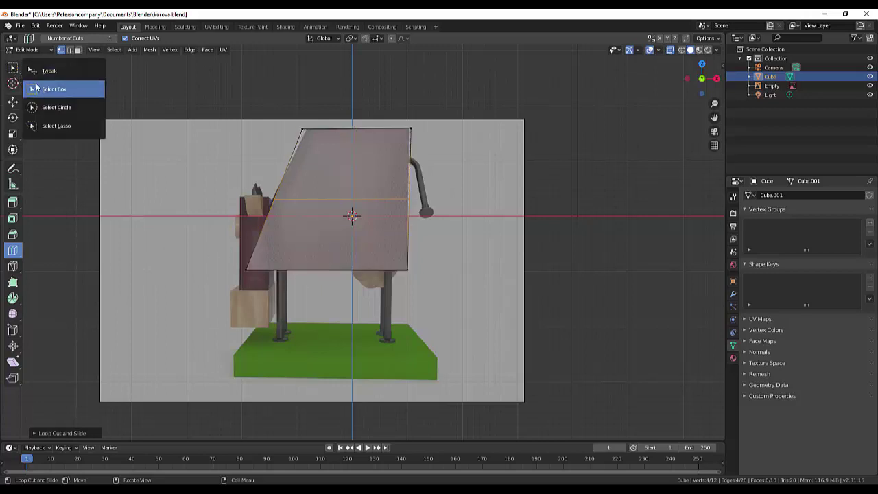
pyautogui.click(72, 89)
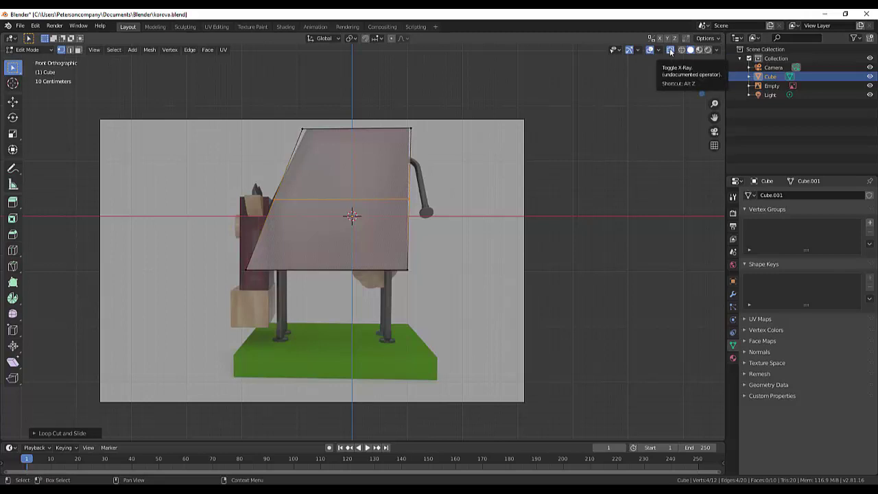
pyautogui.click(293, 294)
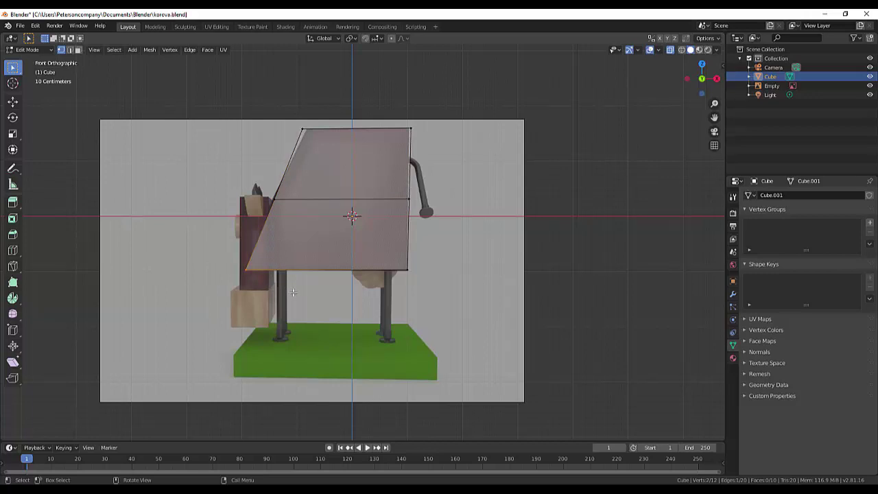
# Slide the lower front edge along X until the block's lower half is vertical.
pyautogui.press('g')
pyautogui.press('x')
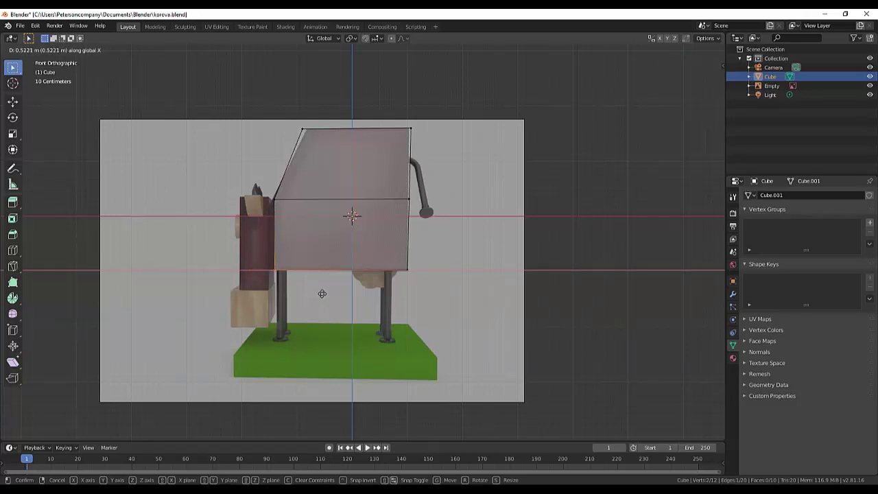
pyautogui.click(322, 294)
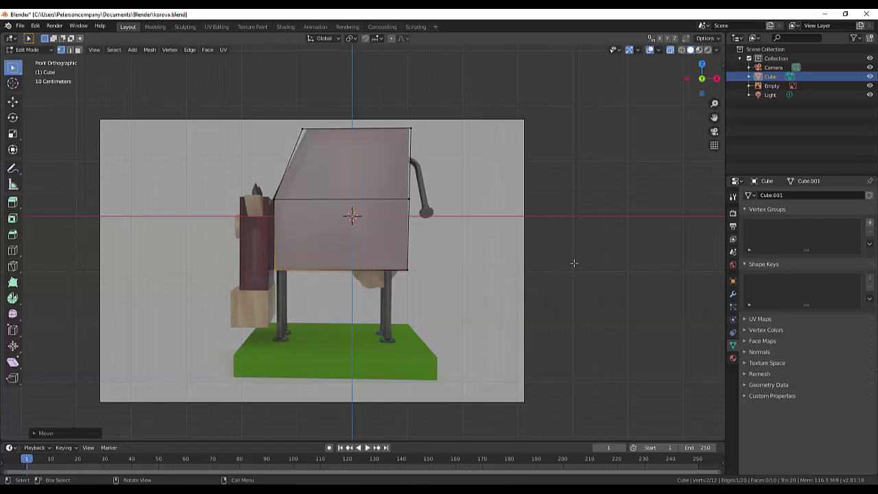
pyautogui.moveTo(575, 261)
pyautogui.mouseDown(button='middle')
pyautogui.moveTo(541, 301)
pyautogui.moveTo(608, 261)
pyautogui.moveTo(563, 273)
pyautogui.moveTo(586, 265)
pyautogui.moveTo(572, 263)
pyautogui.mouseUp(button='middle')
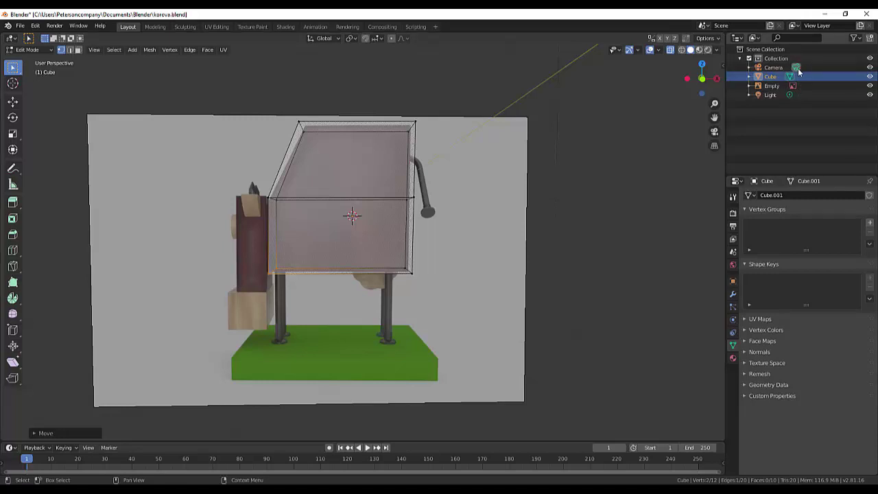
# Hide the cow reference image and switch the viewport to solid shading.
pyautogui.click(871, 85)
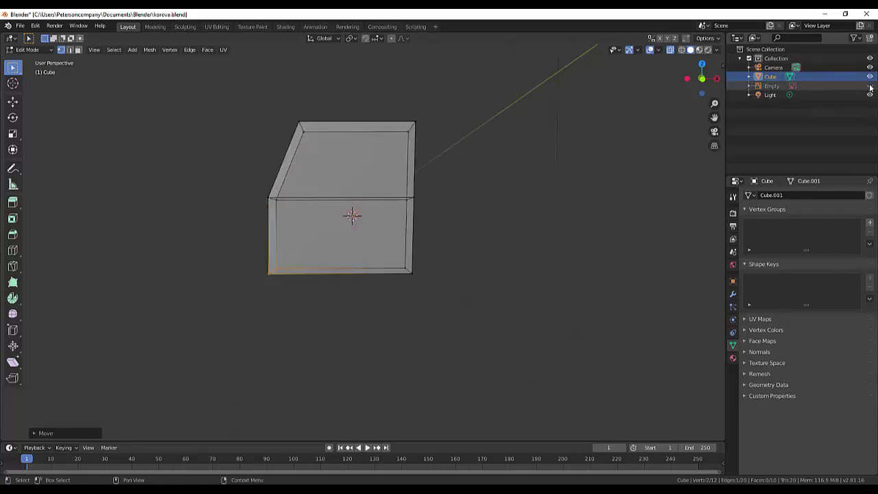
pyautogui.click(671, 49)
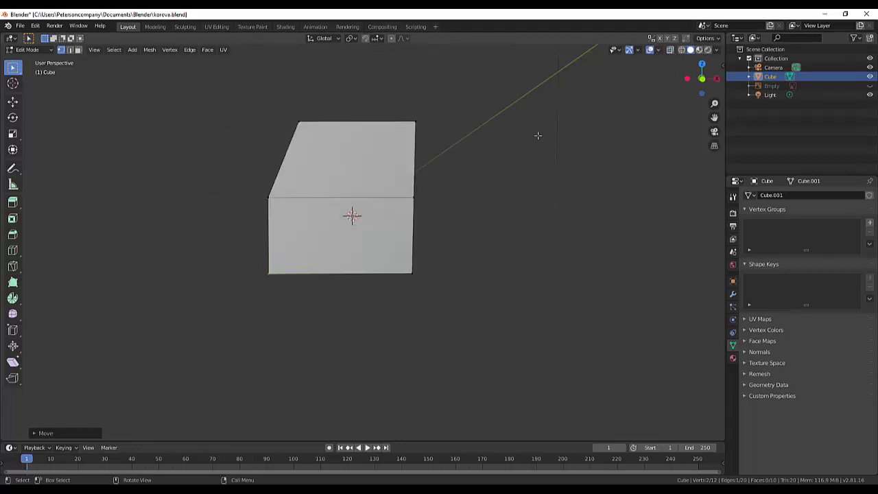
pyautogui.moveTo(525, 157)
pyautogui.mouseDown(button='middle')
pyautogui.moveTo(556, 206)
pyautogui.moveTo(516, 188)
pyautogui.moveTo(514, 229)
pyautogui.mouseUp(button='middle')
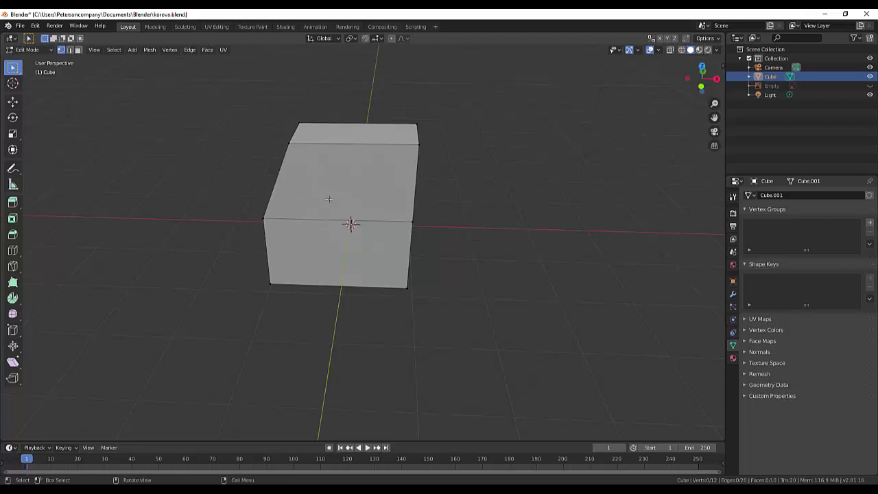
# Switch from Edit Mode back to Object Mode via the mode dropdown.
pyautogui.hotkey('shift', 'a')
pyautogui.click(26, 50)
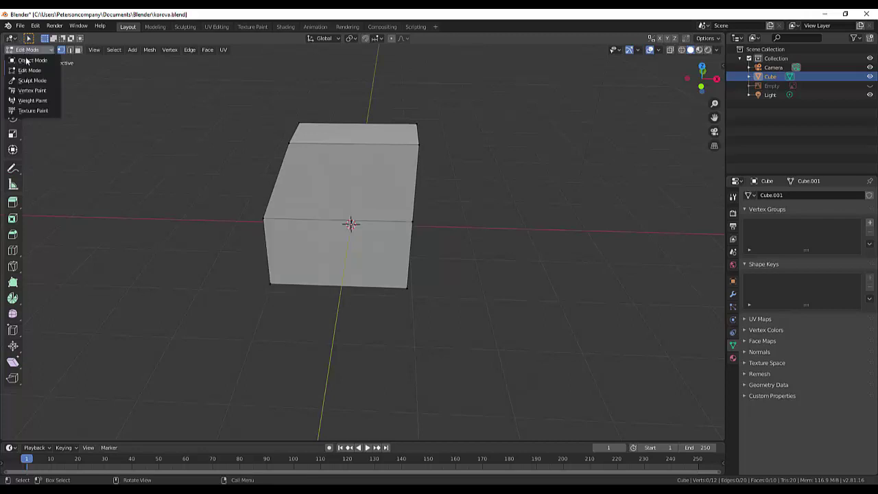
pyautogui.click(30, 60)
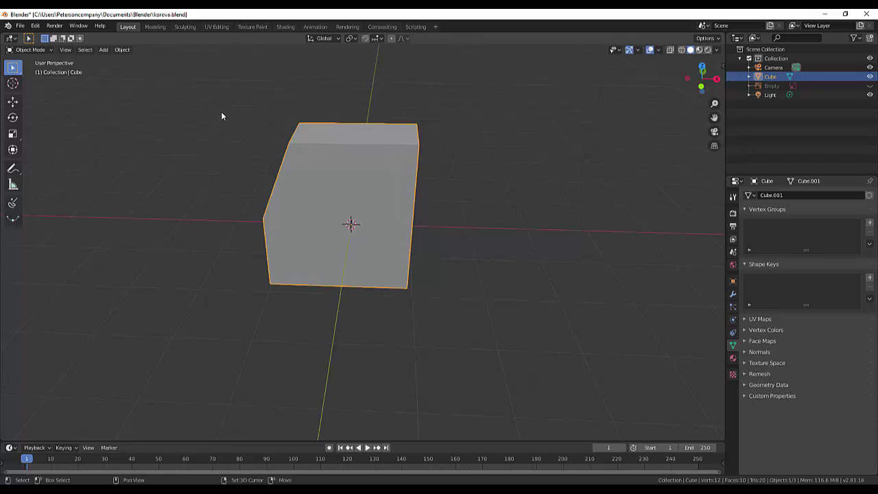
# Add korova2.jpg from D:\3d\Animals to the scene as a reference image.
pyautogui.hotkey('shift', 'a')
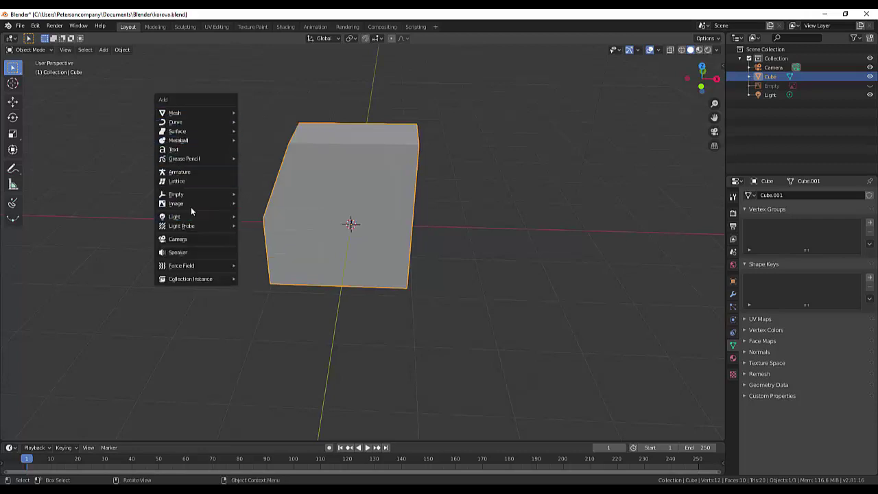
pyautogui.moveTo(176, 204)
pyautogui.click(293, 204)
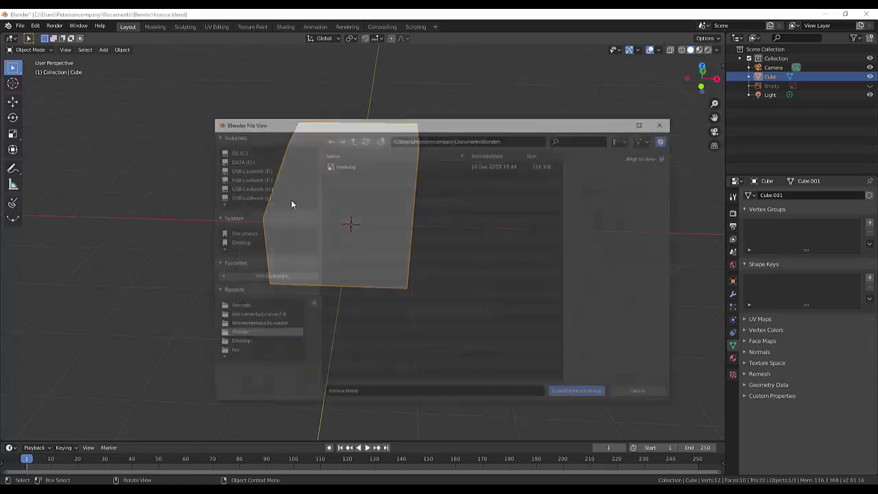
pyautogui.click(233, 159)
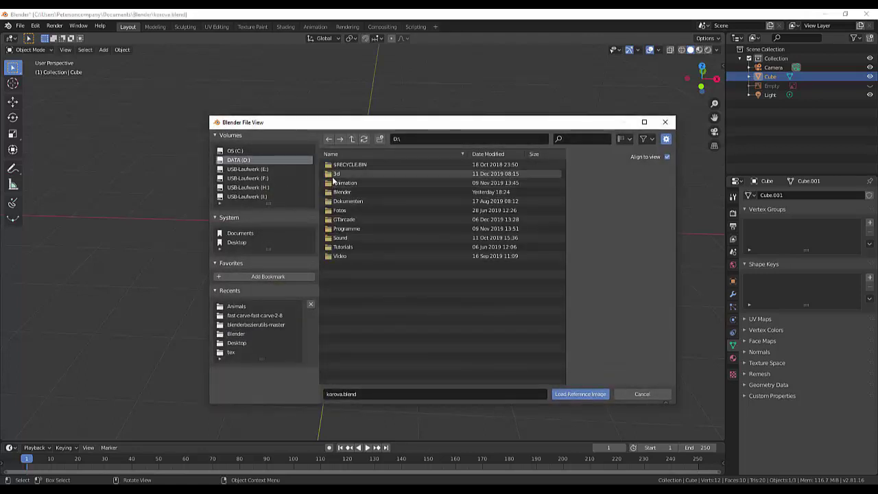
pyautogui.click(339, 175)
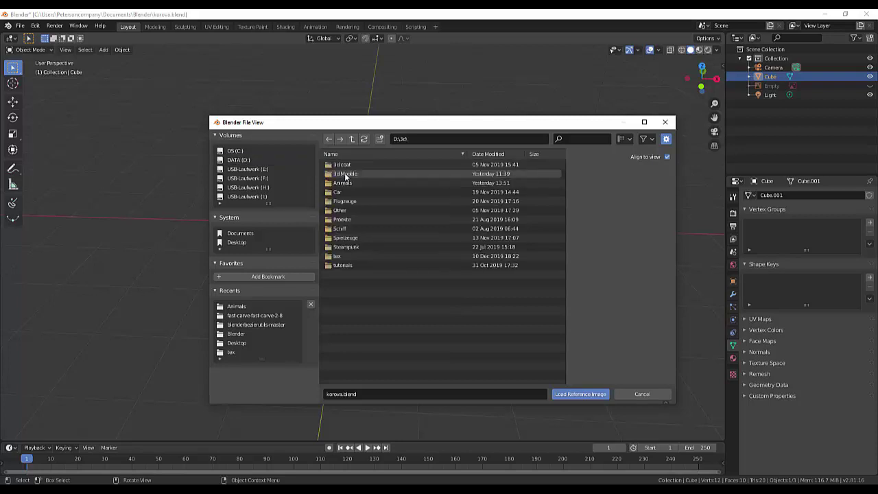
pyautogui.click(343, 183)
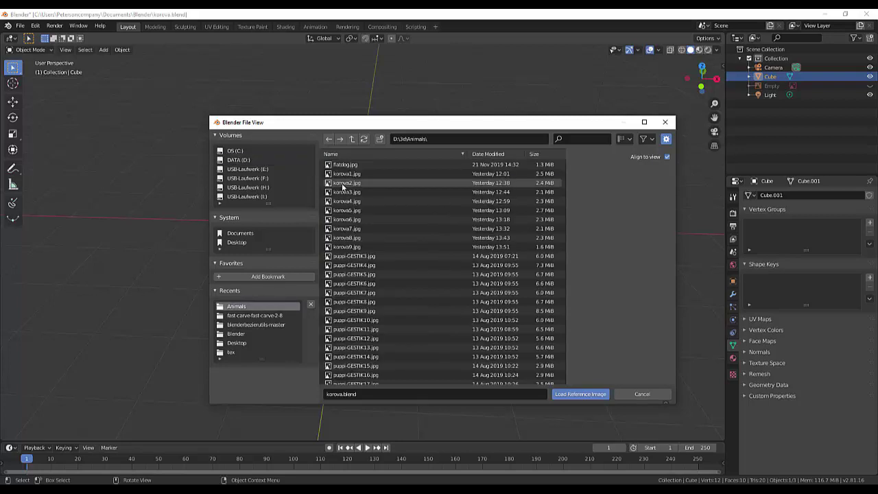
pyautogui.click(344, 184)
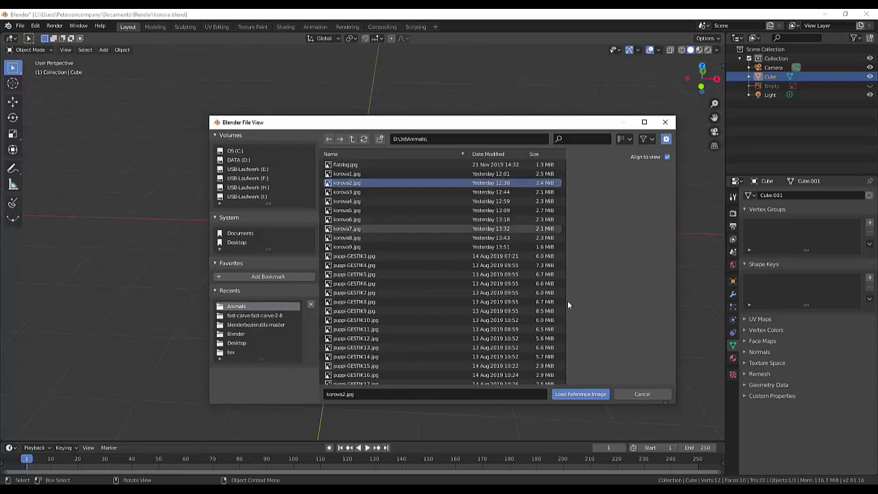
pyautogui.click(585, 396)
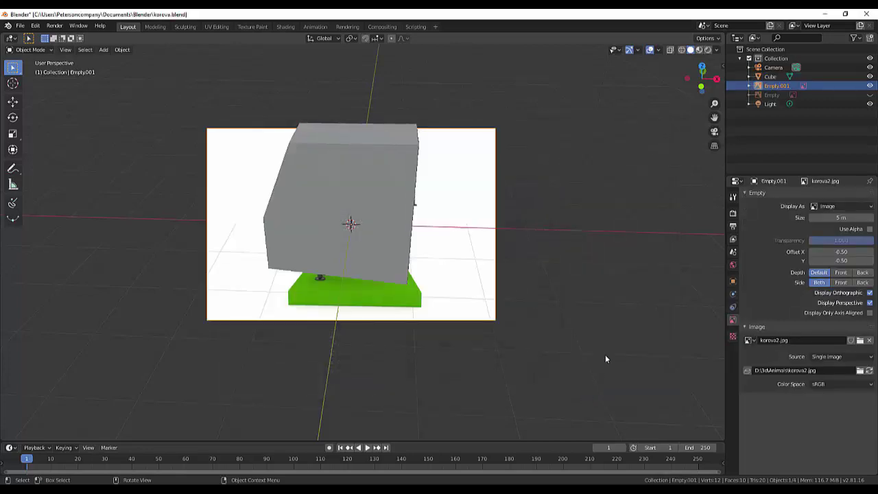
pyautogui.moveTo(610, 284)
pyautogui.mouseDown(button='middle')
pyautogui.moveTo(477, 288)
pyautogui.moveTo(541, 259)
pyautogui.moveTo(563, 265)
pyautogui.mouseUp(button='middle')
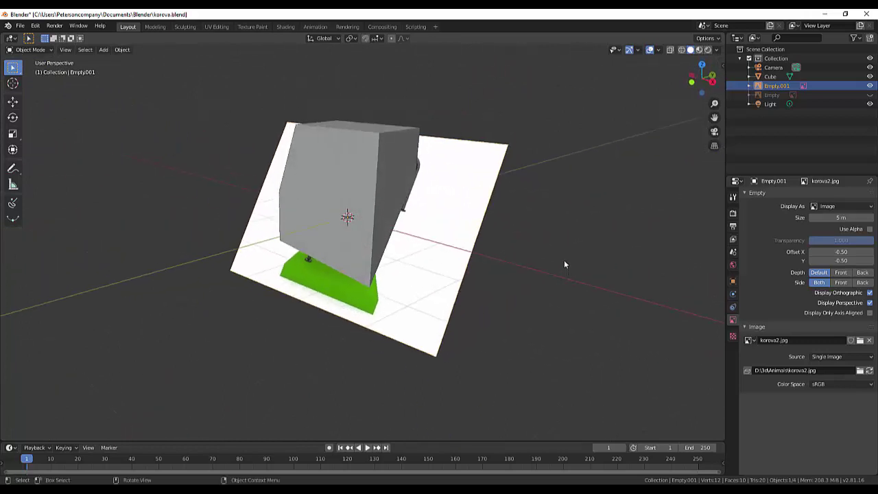
# Undo the misplaced reference image and switch to a straight-on view.
pyautogui.hotkey('ctrl', 'z')
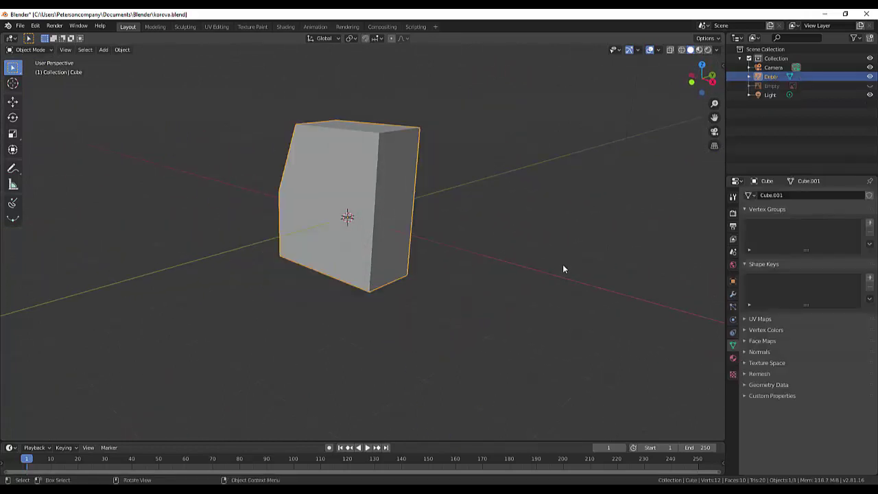
pyautogui.press('KP_3')
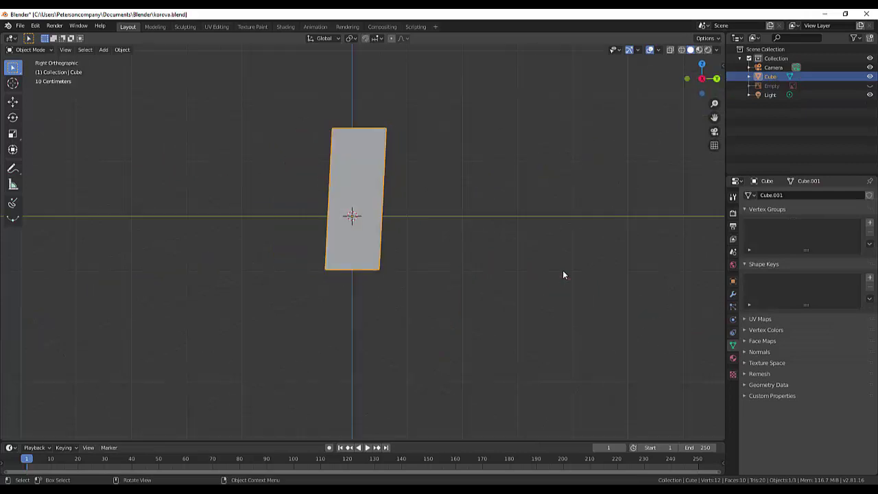
pyautogui.press('KP_4')
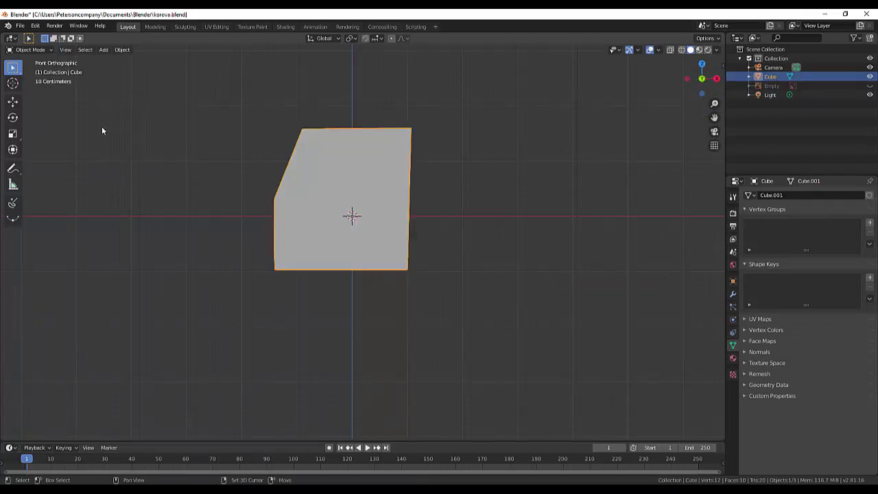
# Add korova2.jpg again as a reference image standing upright facing the view.
pyautogui.hotkey('shift', 'a')
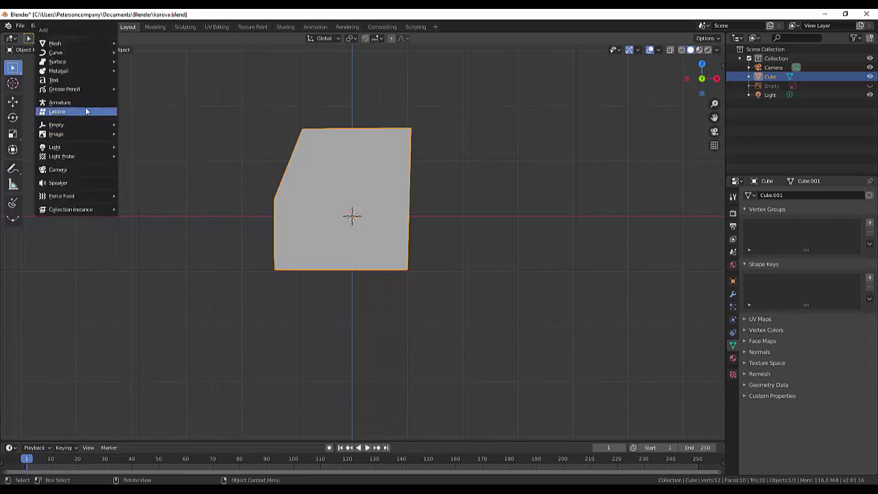
pyautogui.moveTo(57, 134)
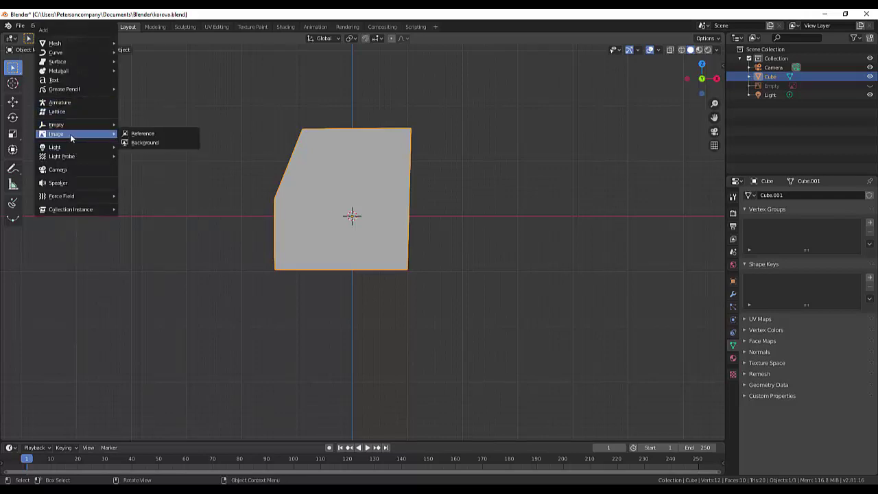
pyautogui.click(143, 134)
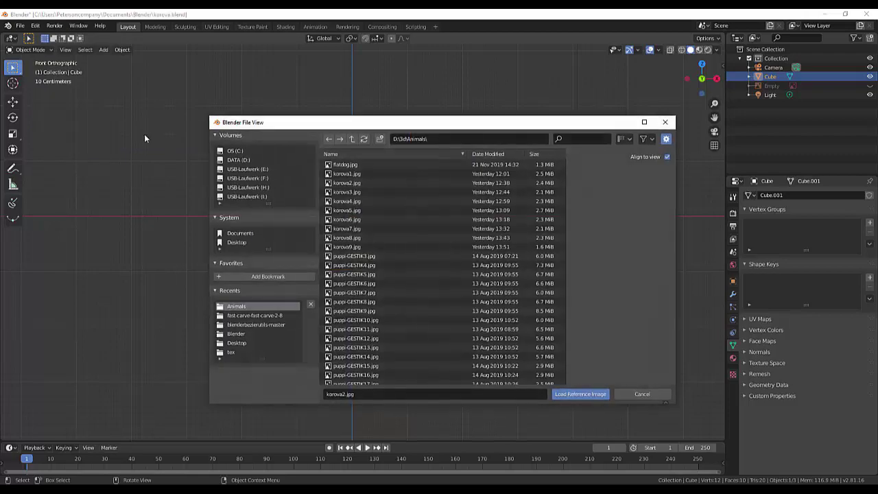
pyautogui.click(351, 184)
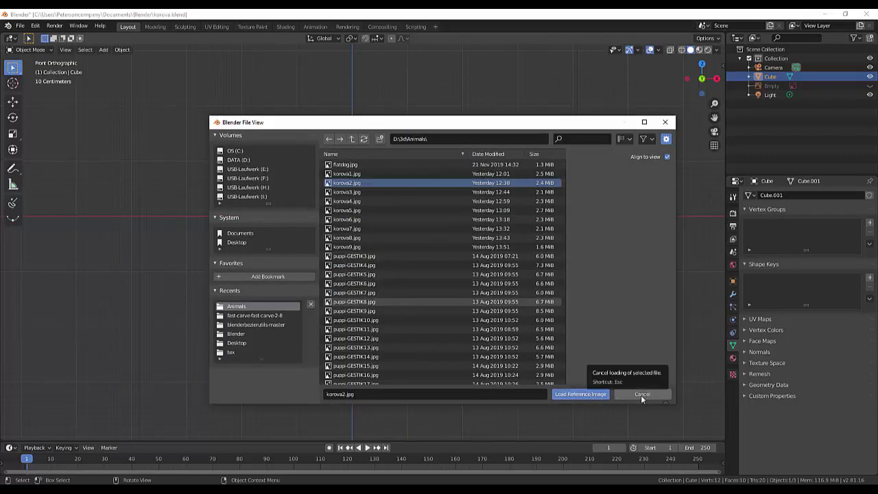
pyautogui.click(595, 396)
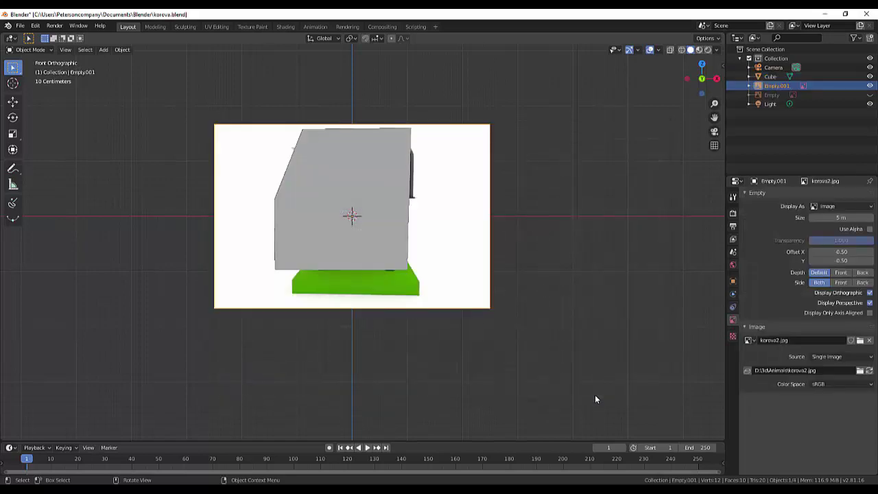
pyautogui.moveTo(616, 285)
pyautogui.mouseDown(button='middle')
pyautogui.moveTo(619, 252)
pyautogui.moveTo(577, 300)
pyautogui.moveTo(523, 282)
pyautogui.moveTo(536, 263)
pyautogui.moveTo(666, 245)
pyautogui.moveTo(43, 260)
pyautogui.moveTo(656, 274)
pyautogui.moveTo(574, 267)
pyautogui.mouseUp(button='middle')
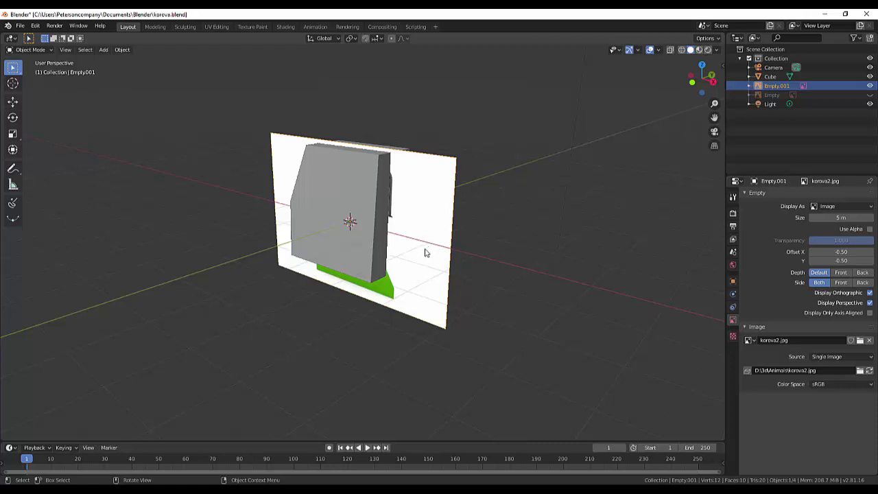
# Move the korova2.jpg reference left in front of the block and zoom in on it.
pyautogui.press('g')
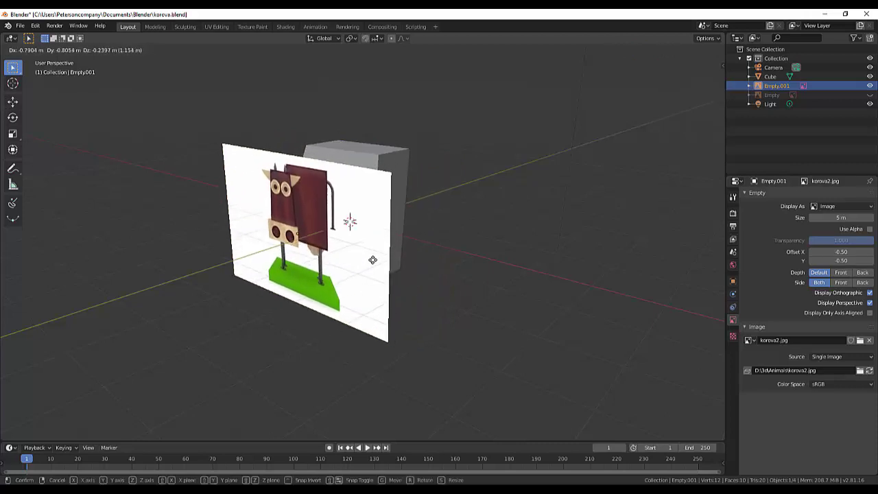
pyautogui.click(330, 259)
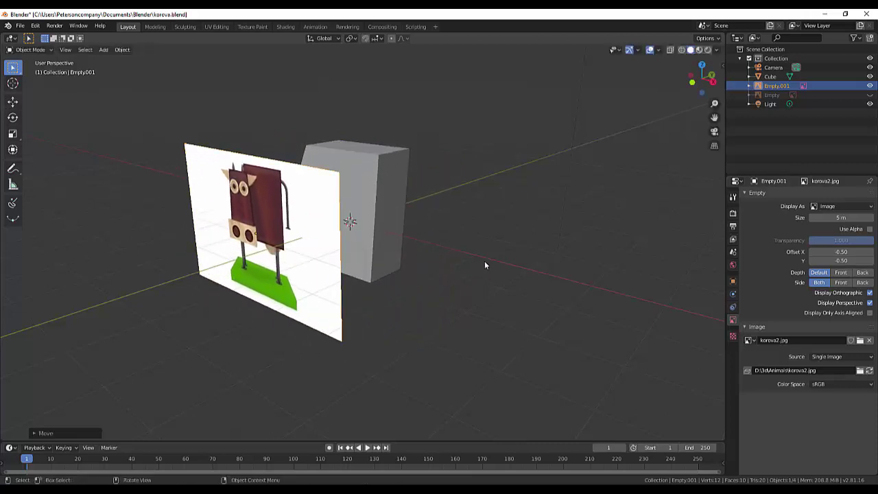
pyautogui.moveTo(517, 263)
pyautogui.mouseDown(button='middle')
pyautogui.moveTo(555, 243)
pyautogui.moveTo(541, 243)
pyautogui.mouseUp(button='middle')
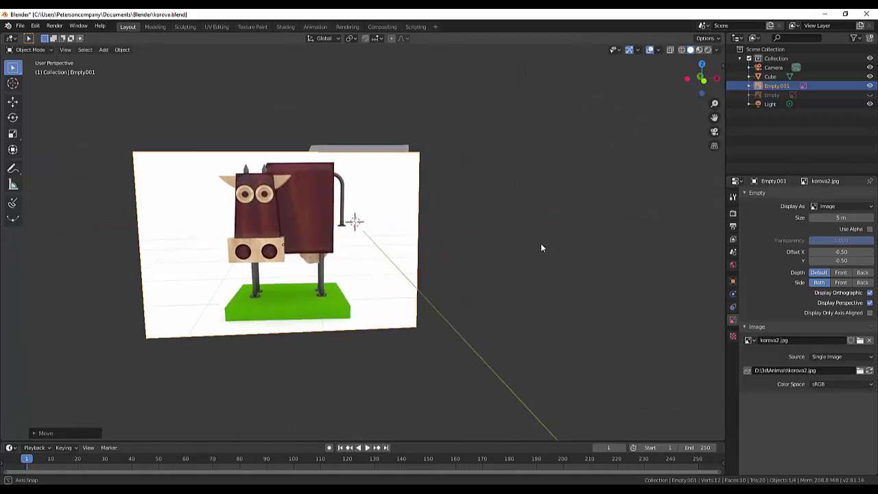
pyautogui.scroll(3, 267, 242)
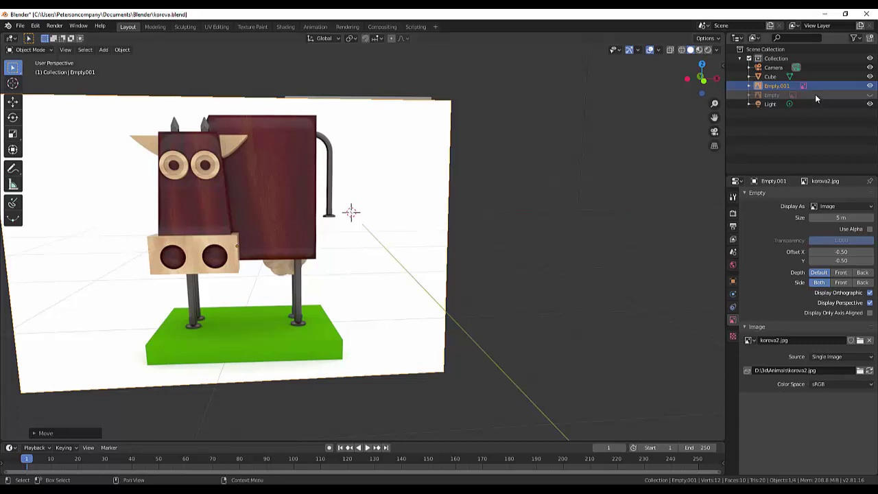
# Hide Empty.001's reference image with its Outliner eye icon and open the Shift+A Add menu.
pyautogui.click(870, 85)
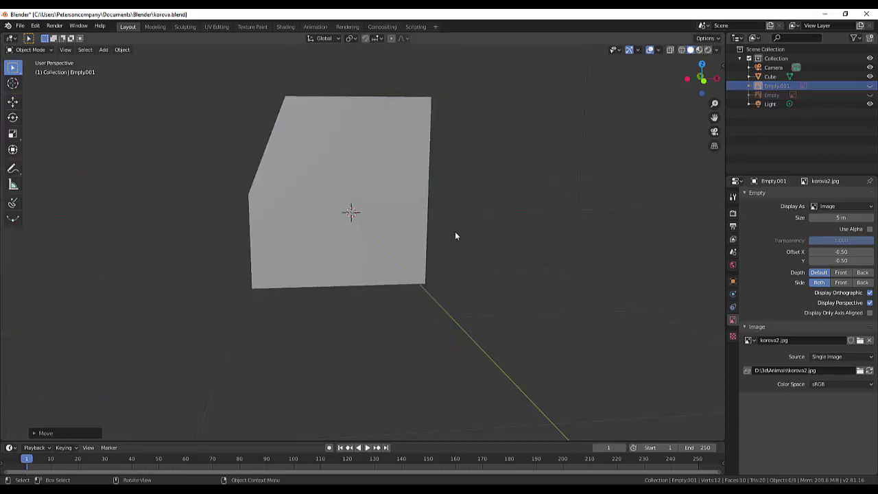
pyautogui.moveTo(575, 241); pyautogui.dragTo(545, 254, button='middle')
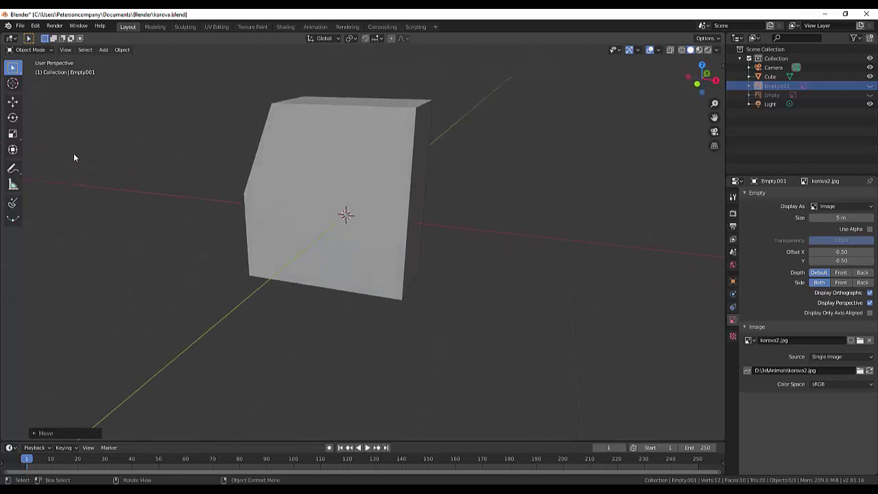
pyautogui.hotkey('shift', 'a')
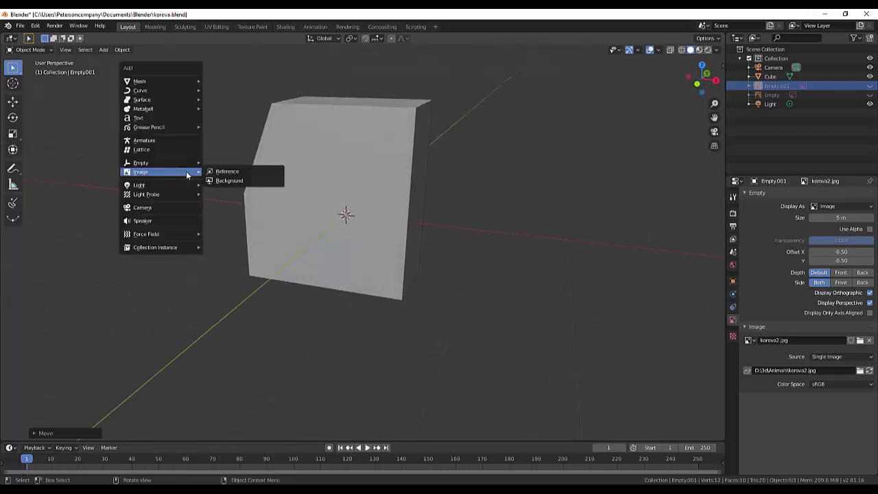
pyautogui.moveTo(139, 81)
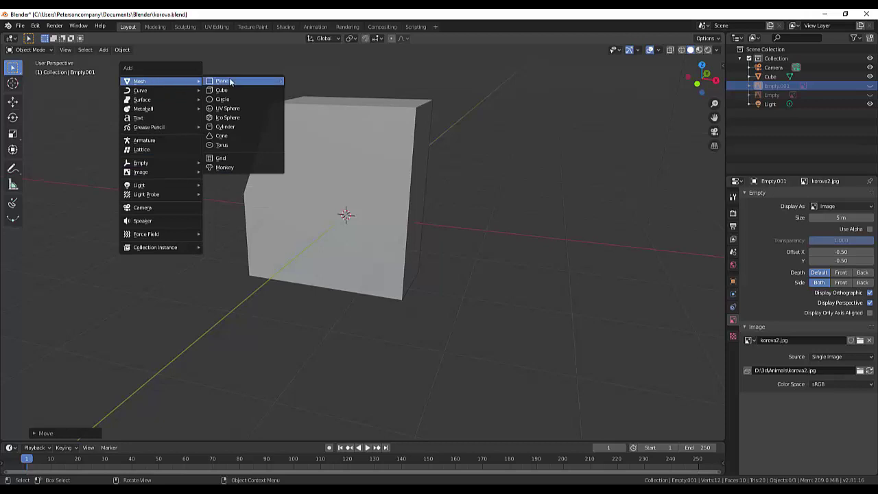
# Add a new cube, flatten it along Y and move it out in front of the big block.
pyautogui.click(221, 89)
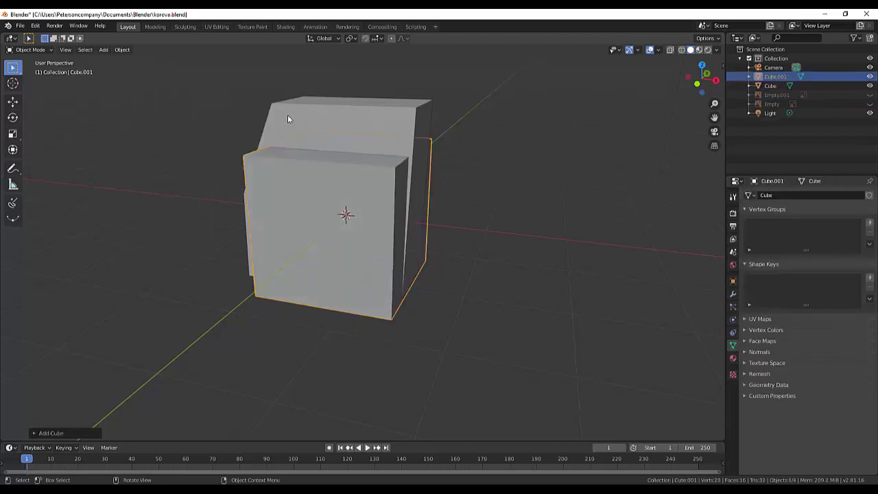
pyautogui.moveTo(578, 172); pyautogui.dragTo(542, 189, button='middle')
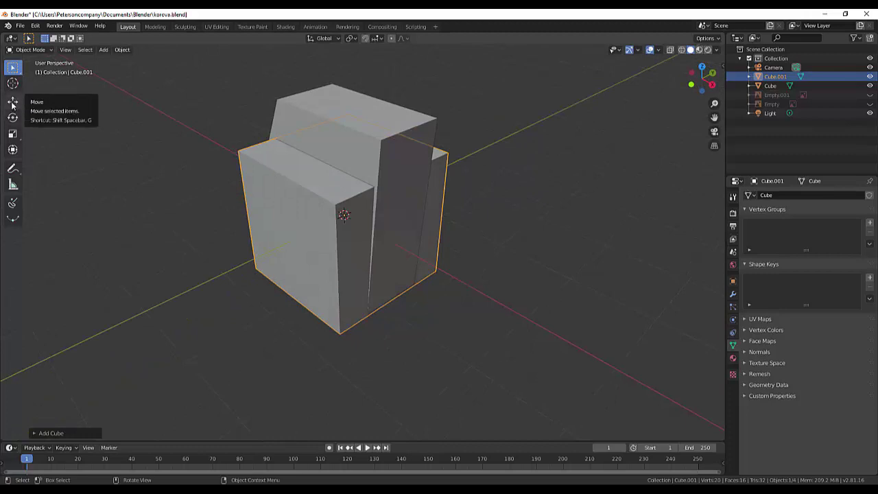
pyautogui.click(11, 135)
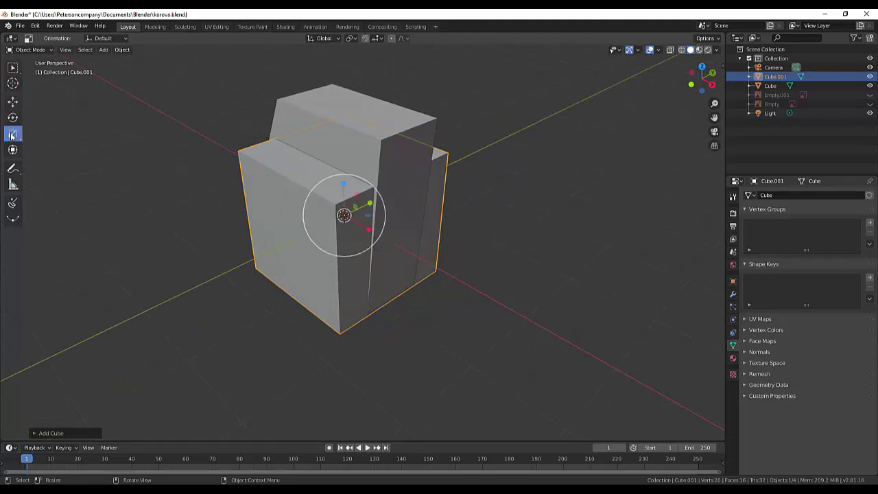
pyautogui.moveTo(370, 204); pyautogui.dragTo(351, 213)
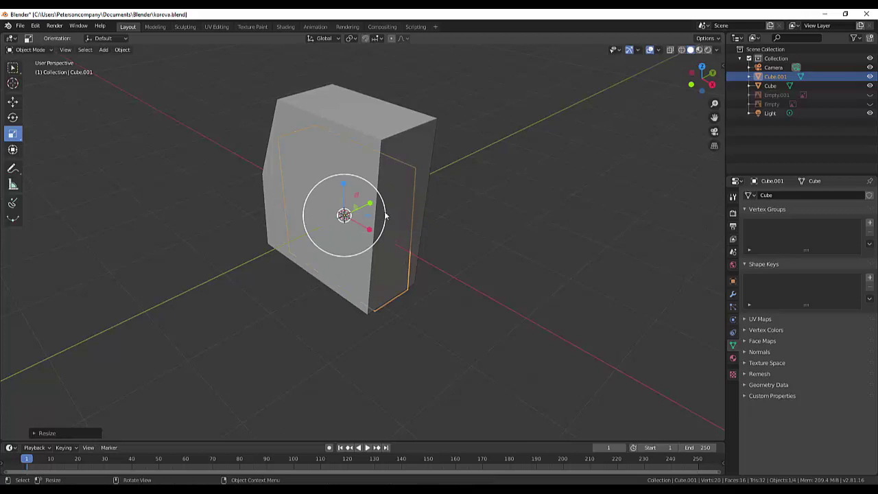
pyautogui.press('g')
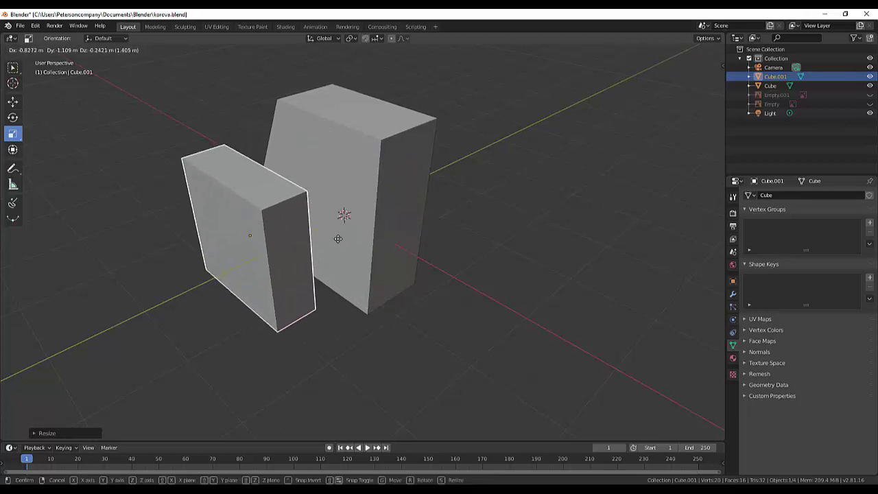
pyautogui.click(325, 245)
pyautogui.moveTo(325, 245); pyautogui.dragTo(473, 214, button='middle')
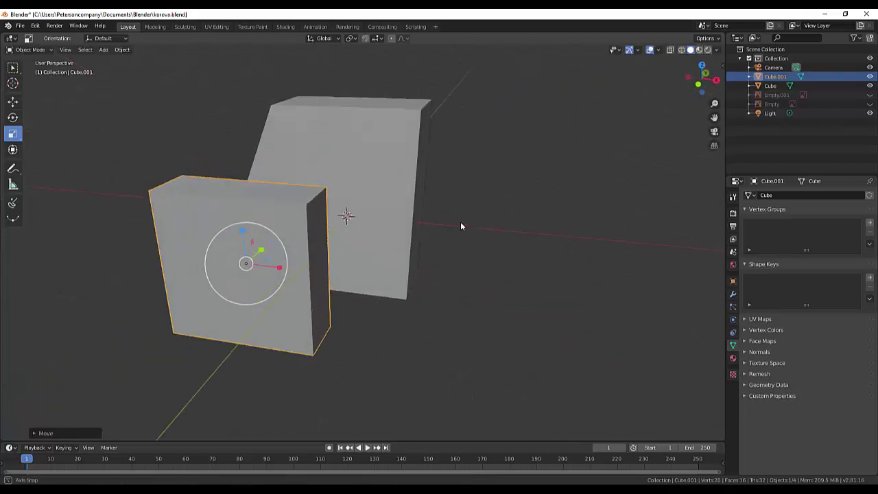
# Scale the small cube narrower in X, shorter in Z and slimmer in Y, then deselect it.
pyautogui.moveTo(315, 242); pyautogui.dragTo(294, 243)
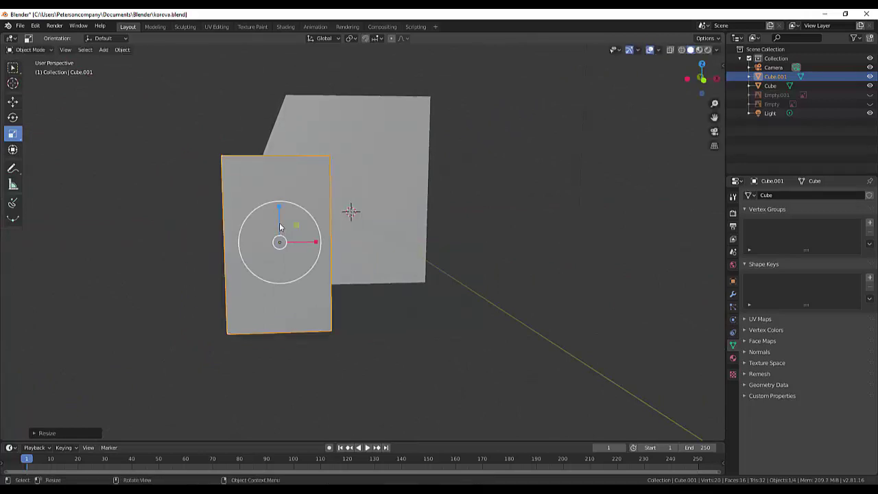
pyautogui.moveTo(278, 207); pyautogui.dragTo(279, 217)
pyautogui.moveTo(317, 242); pyautogui.dragTo(308, 244)
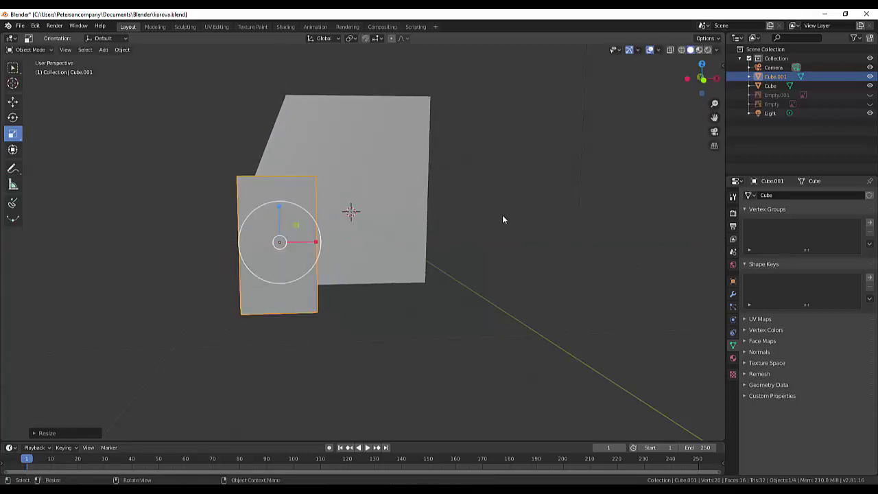
pyautogui.moveTo(282, 209); pyautogui.dragTo(280, 219)
pyautogui.moveTo(546, 226); pyautogui.dragTo(498, 262, button='middle')
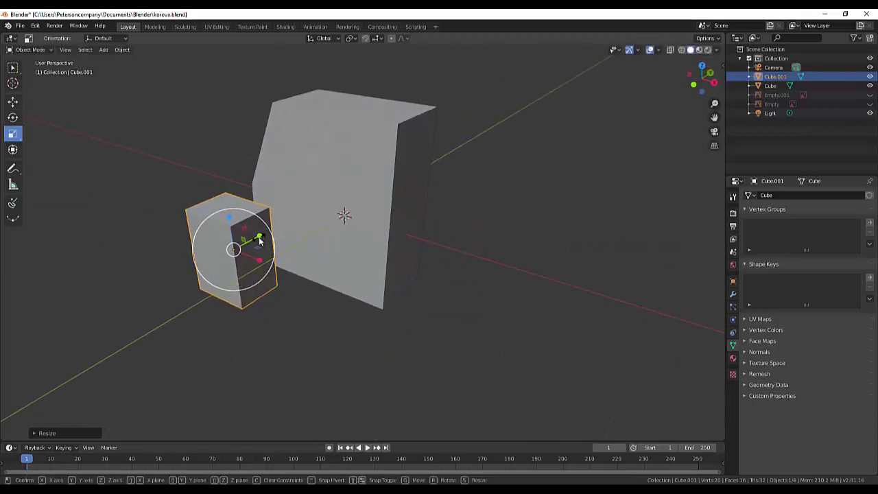
pyautogui.moveTo(259, 237); pyautogui.dragTo(252, 245)
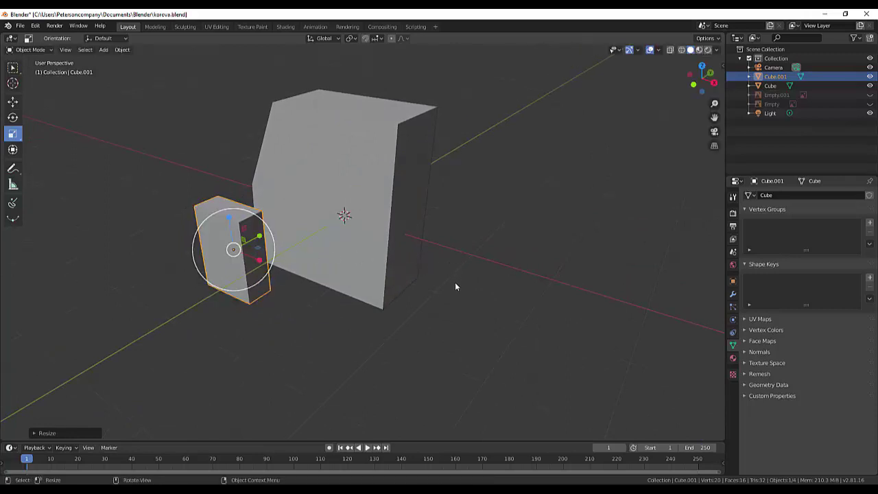
pyautogui.moveTo(460, 302)
pyautogui.mouseDown(button='middle')
pyautogui.moveTo(557, 250)
pyautogui.moveTo(629, 258)
pyautogui.moveTo(491, 284)
pyautogui.moveTo(494, 276)
pyautogui.mouseUp(button='middle')
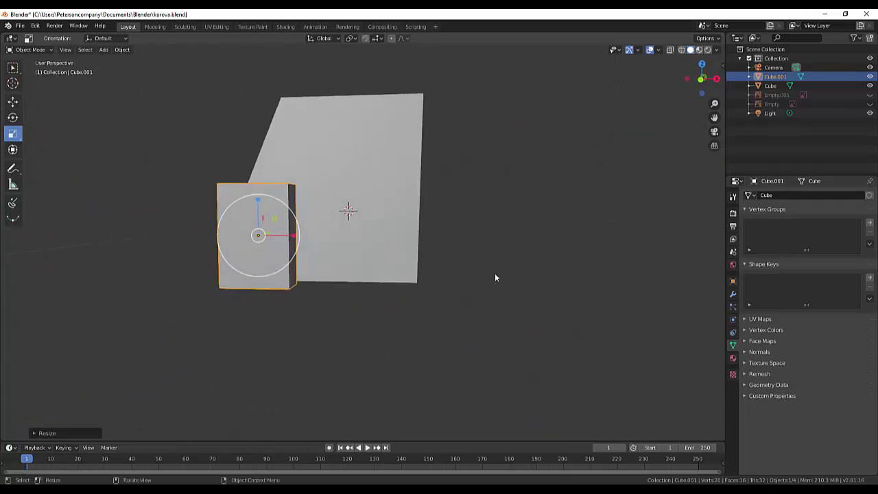
pyautogui.click(335, 312)
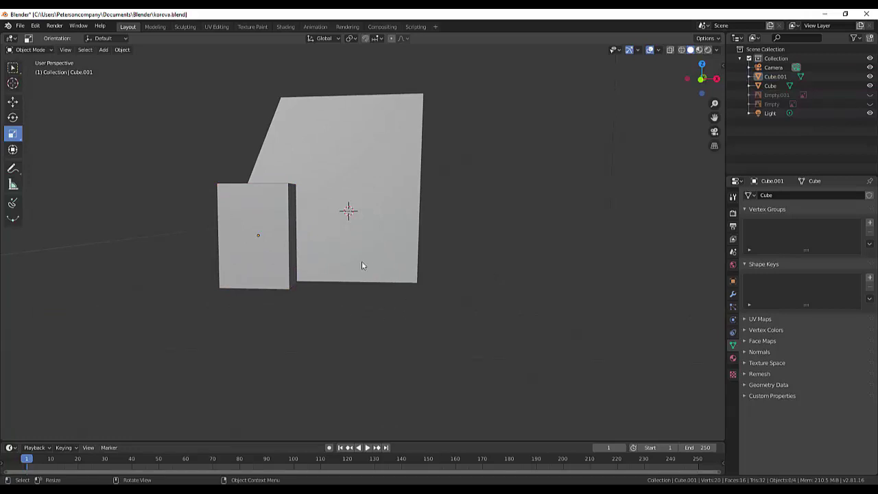
# Select the small block Cube.001 and narrow it along the X axis.
pyautogui.click(34, 51)
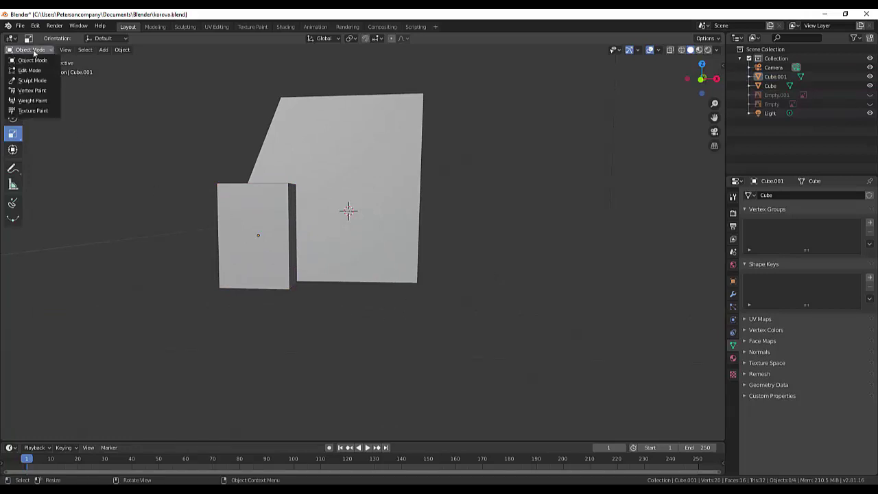
pyautogui.click(32, 61)
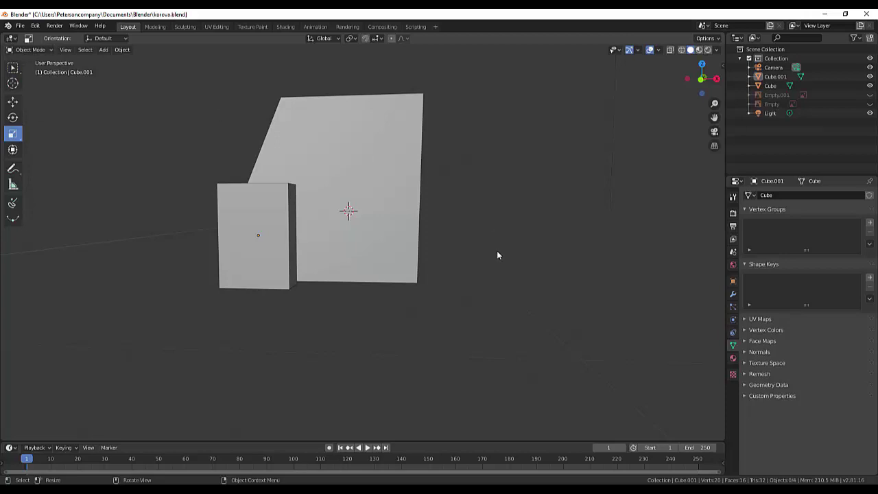
pyautogui.moveTo(497, 253); pyautogui.dragTo(472, 278, button='middle')
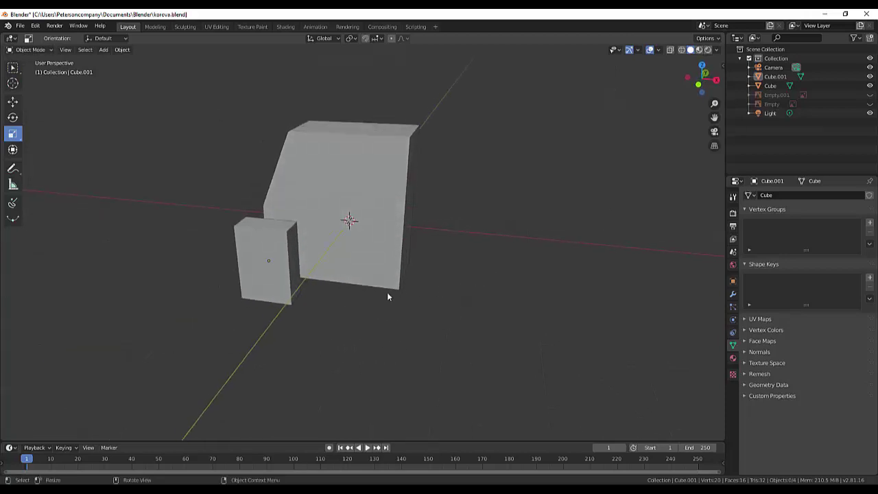
pyautogui.press('x')
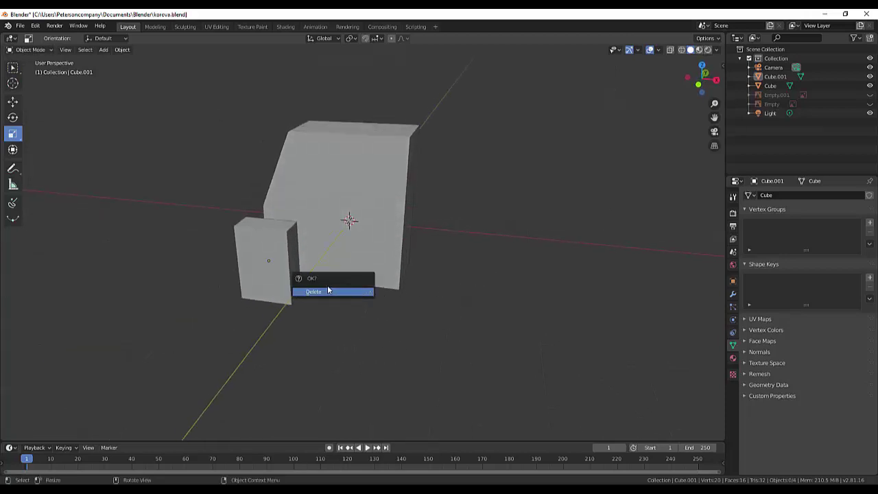
pyautogui.click(267, 257)
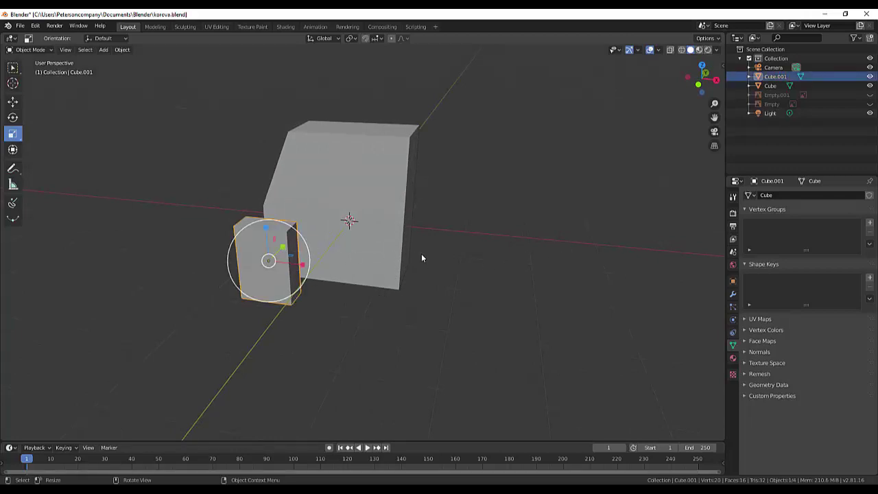
pyautogui.press('s')
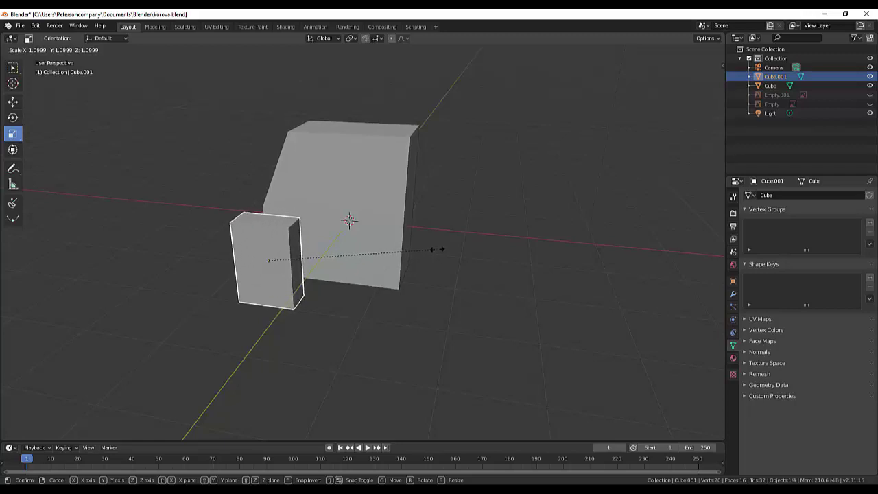
pyautogui.press('x')
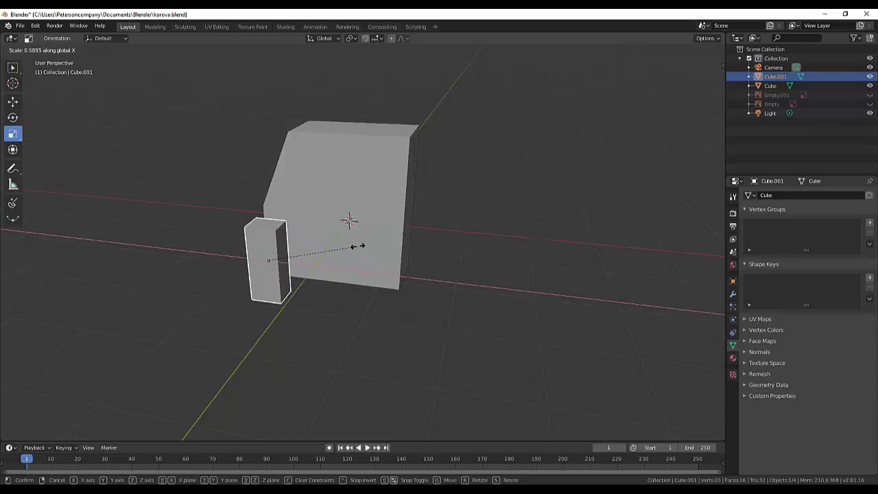
pyautogui.click(412, 248)
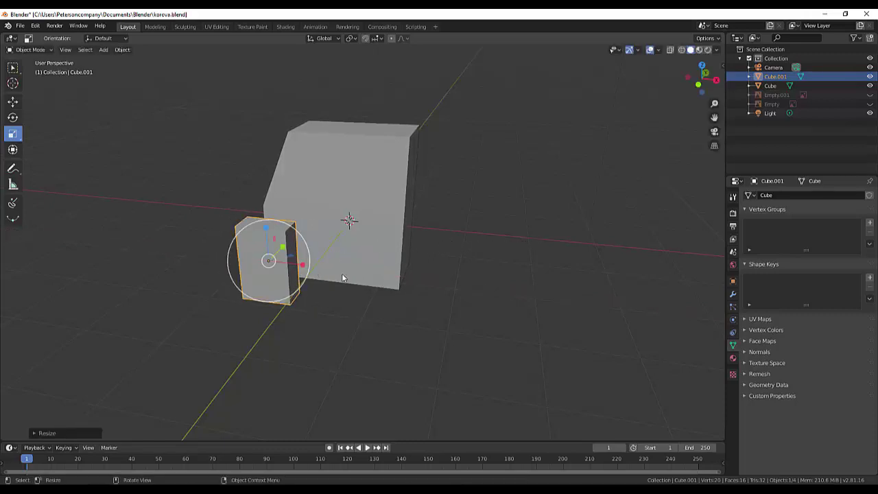
# Enlarge Cube.001 uniformly by about 1.11, then deselect it and reframe the view.
pyautogui.press('s')
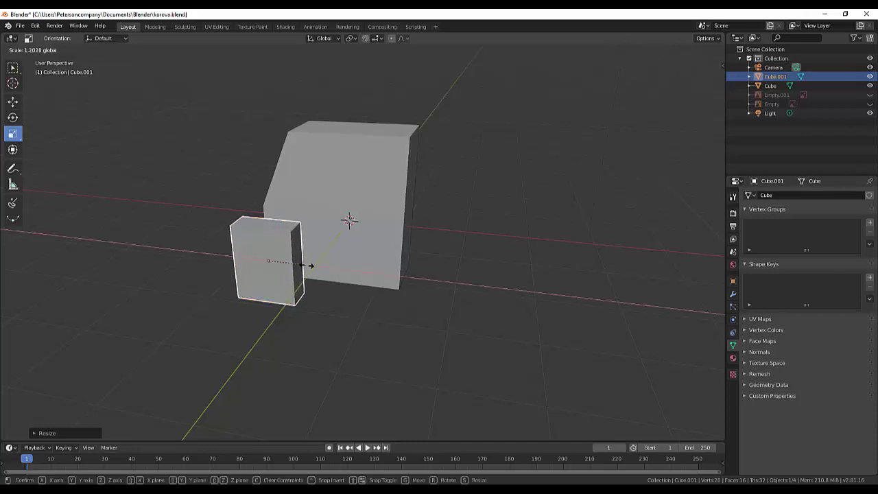
pyautogui.click(310, 265)
pyautogui.press('s')
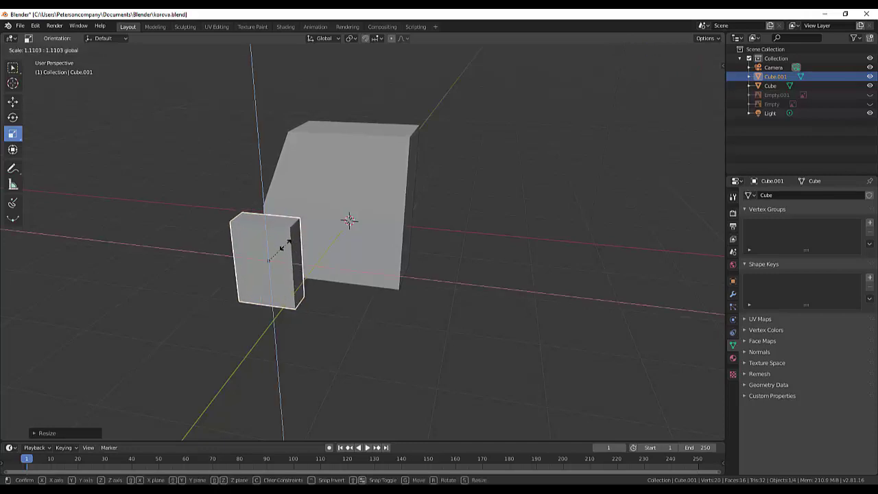
pyautogui.click(285, 249)
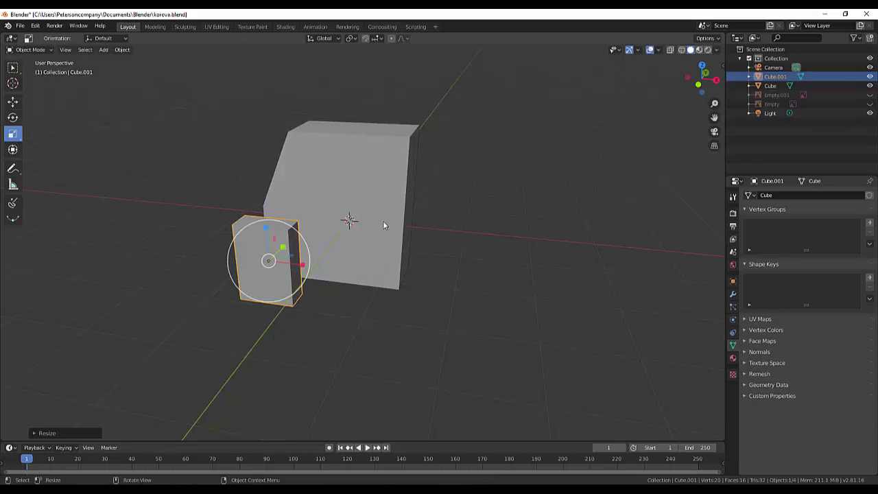
pyautogui.click(71, 156)
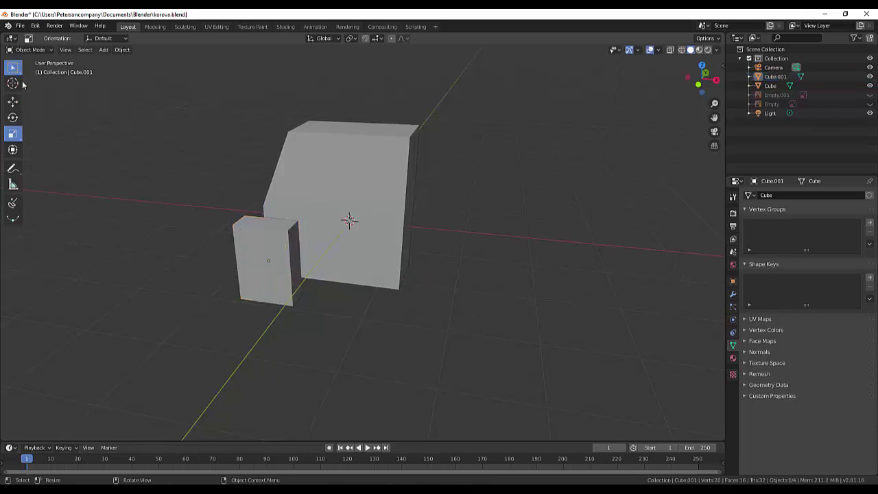
pyautogui.click(13, 67)
pyautogui.moveTo(123, 171)
pyautogui.mouseDown(button='middle')
pyautogui.moveTo(486, 198)
pyautogui.moveTo(375, 261)
pyautogui.moveTo(460, 205)
pyautogui.moveTo(459, 214)
pyautogui.mouseUp(button='middle')
pyautogui.scroll(2, 480, 199)
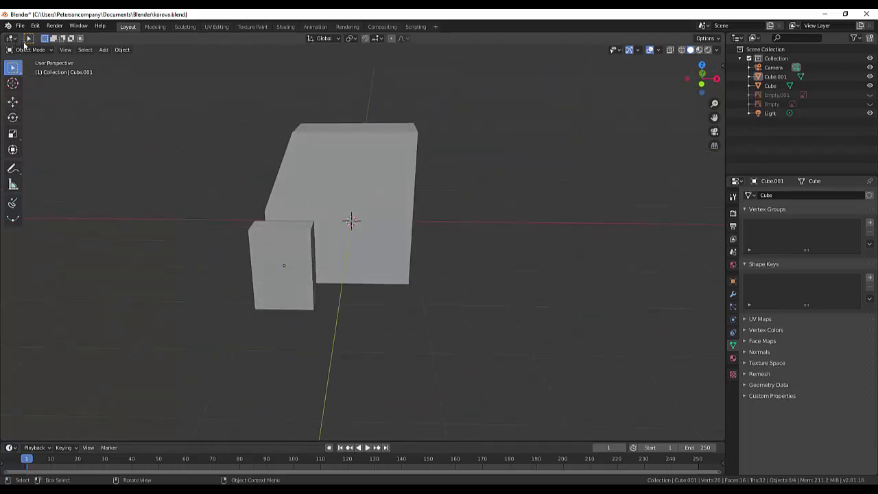
# In Edit Mode, select the small block's top face and narrow it to taper the block.
pyautogui.press('Tab')
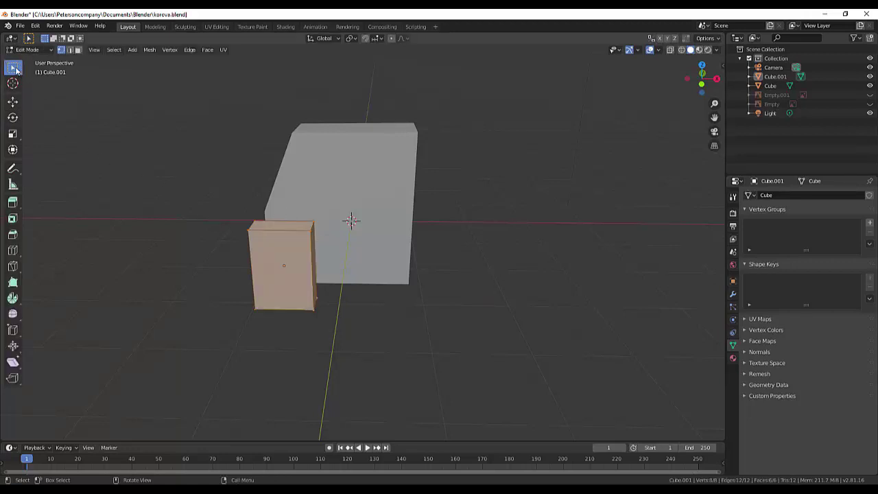
pyautogui.click(14, 69)
pyautogui.moveTo(247, 212); pyautogui.dragTo(324, 242)
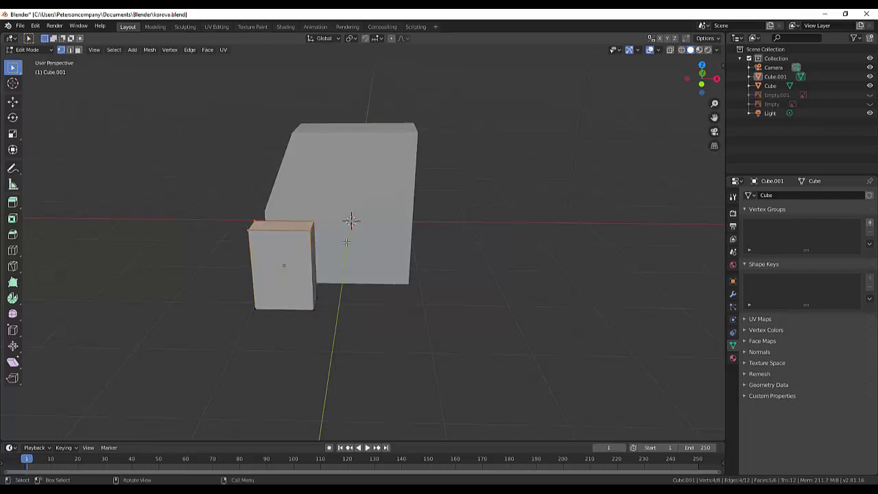
pyautogui.click(13, 134)
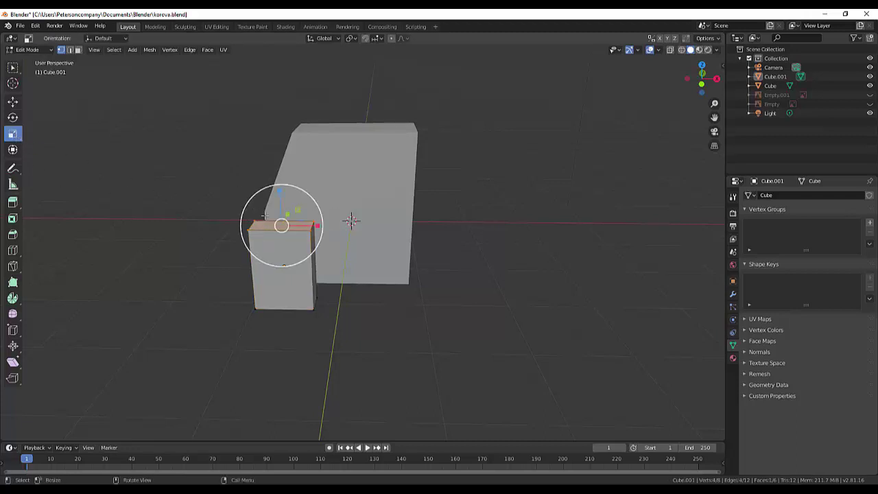
pyautogui.moveTo(319, 228); pyautogui.dragTo(305, 227)
pyautogui.moveTo(482, 276)
pyautogui.mouseDown(button='middle')
pyautogui.moveTo(490, 254)
pyautogui.moveTo(478, 265)
pyautogui.mouseUp(button='middle')
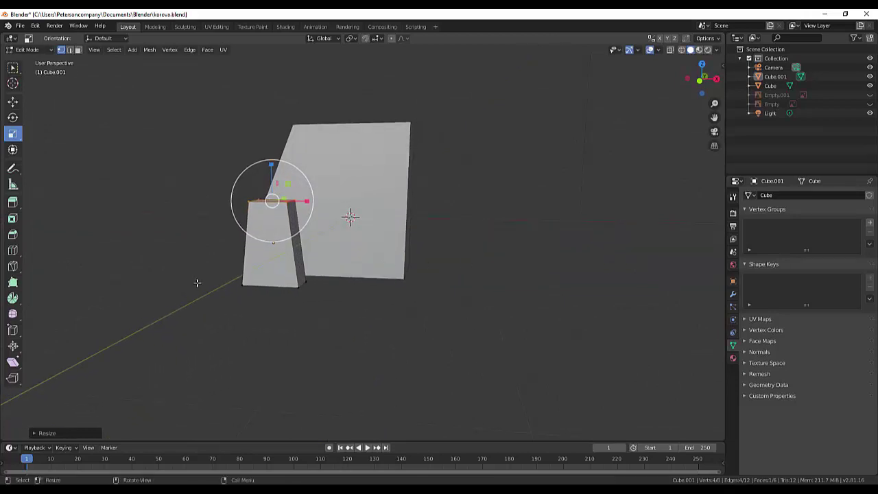
# Box-select the small block's bottom vertices and rescale them, adjusting along Z.
pyautogui.click(12, 69)
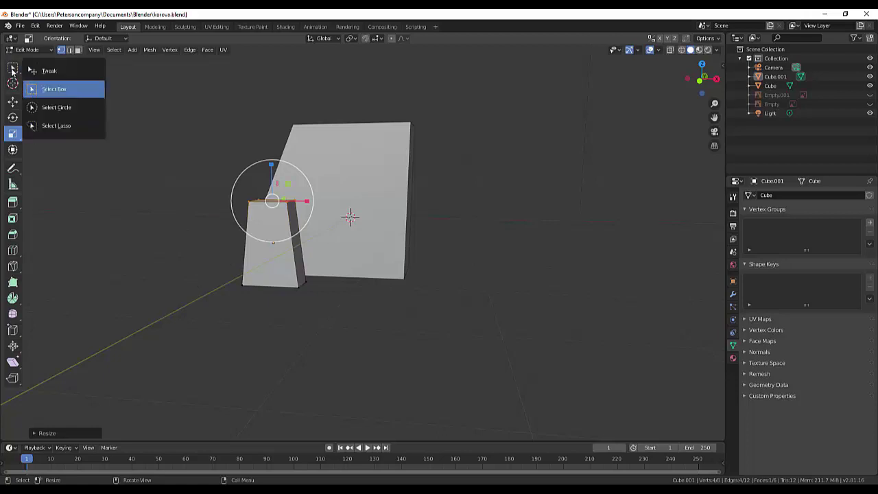
pyautogui.click(30, 90)
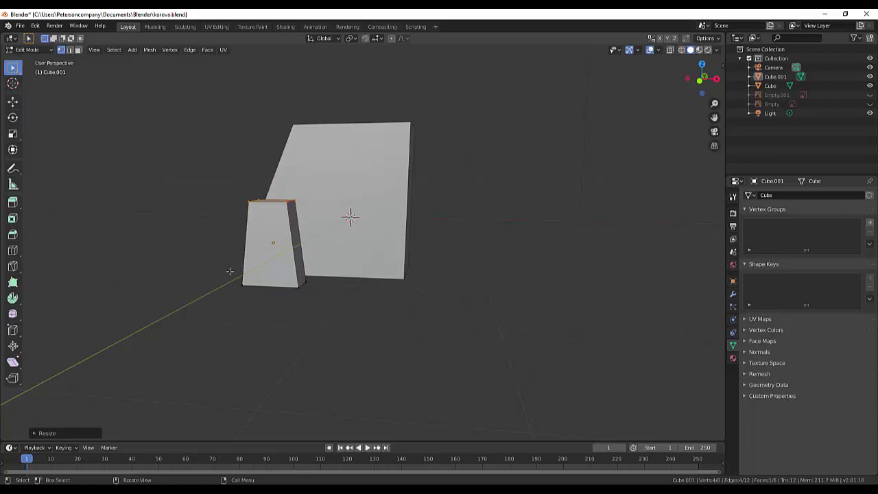
pyautogui.moveTo(230, 271); pyautogui.dragTo(324, 304)
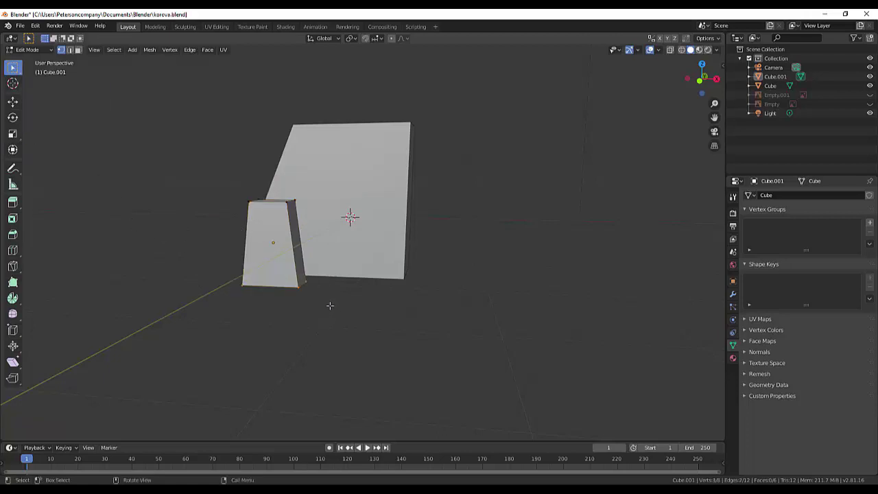
pyautogui.press('s')
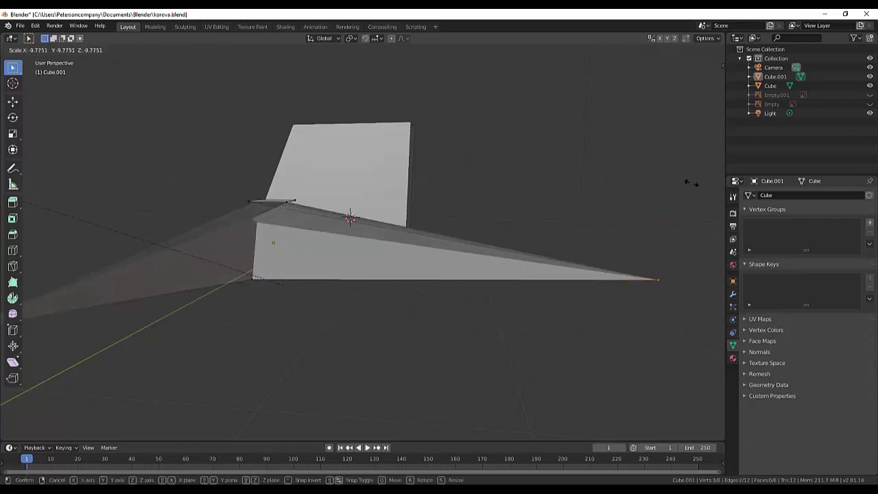
pyautogui.click(277, 253)
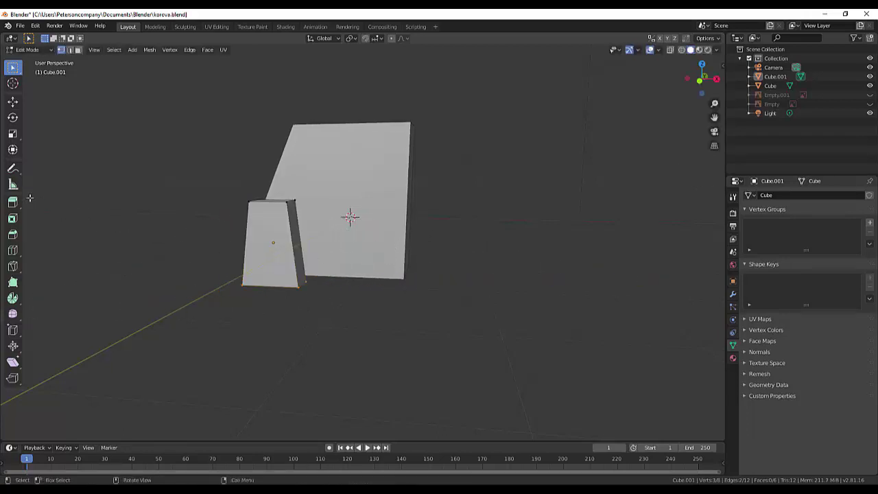
pyautogui.click(12, 133)
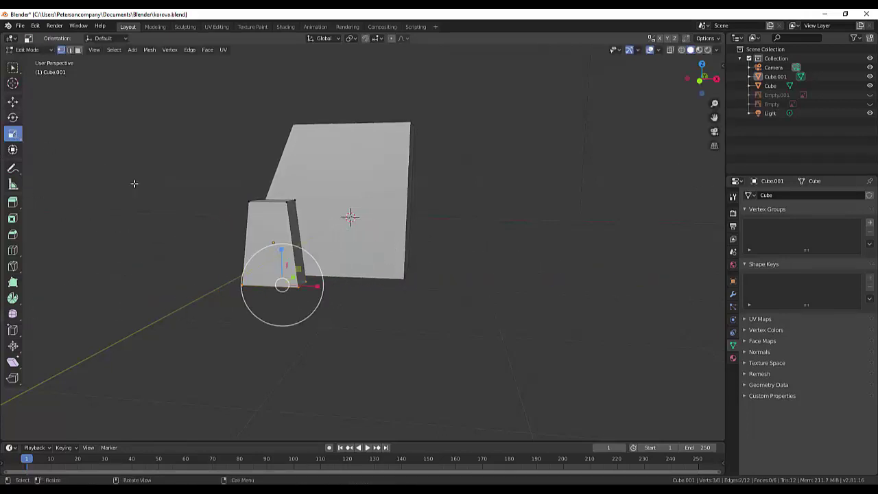
pyautogui.moveTo(281, 249); pyautogui.dragTo(281, 253)
# Clear the mesh selection and return to Object Mode.
pyautogui.click(141, 218)
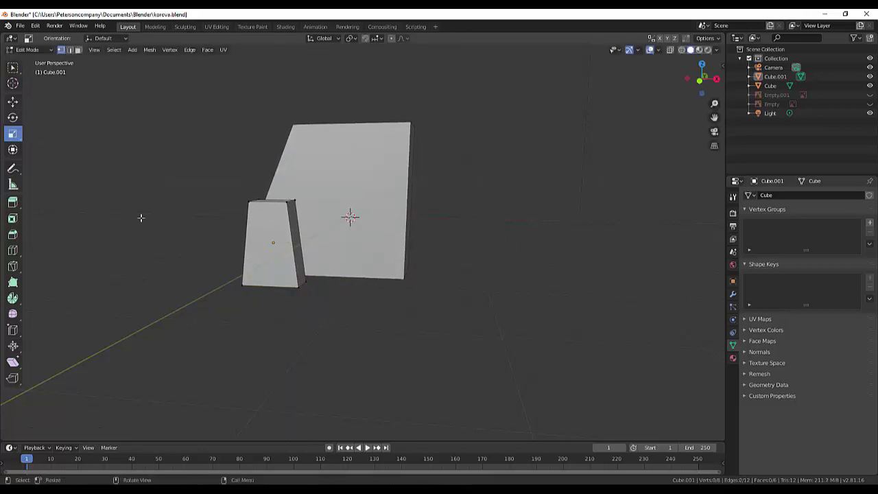
pyautogui.press('w')
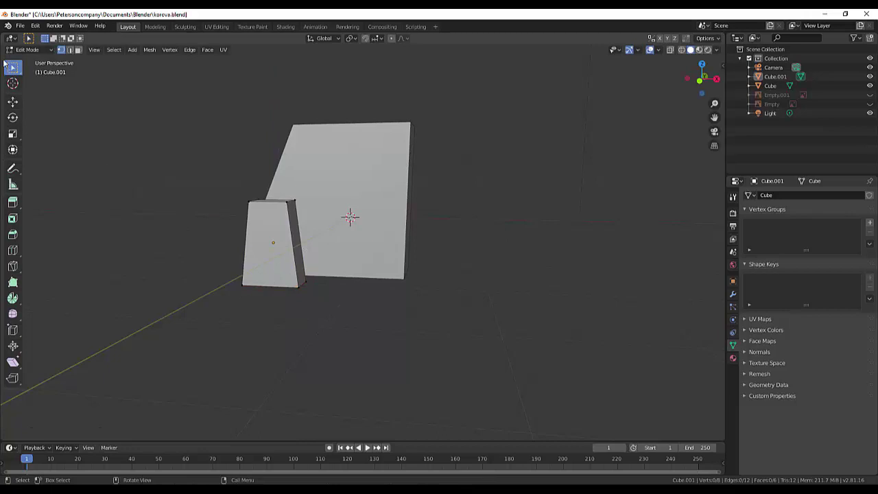
pyautogui.click(28, 49)
pyautogui.click(27, 58)
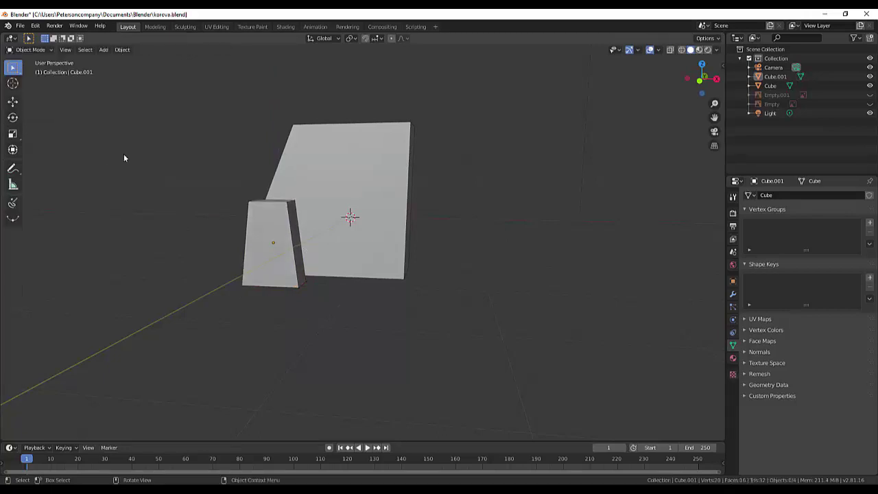
# Adjust the tapered block's height and slide it toward and up beside the large block.
pyautogui.click(274, 260)
pyautogui.click(13, 134)
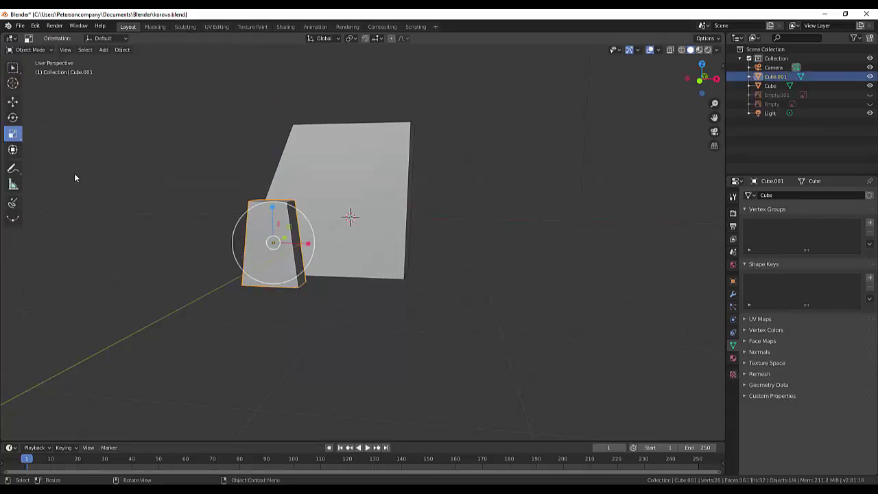
pyautogui.moveTo(272, 209); pyautogui.dragTo(272, 214)
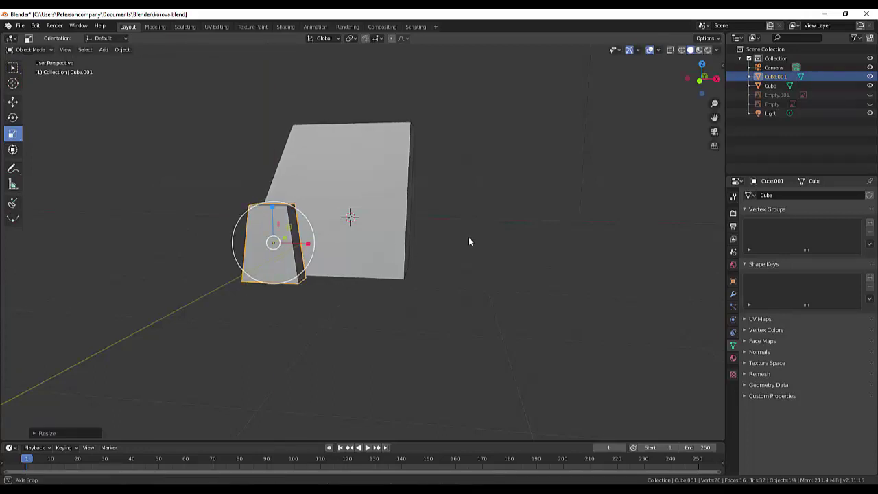
pyautogui.moveTo(469, 237); pyautogui.dragTo(400, 277, button='middle')
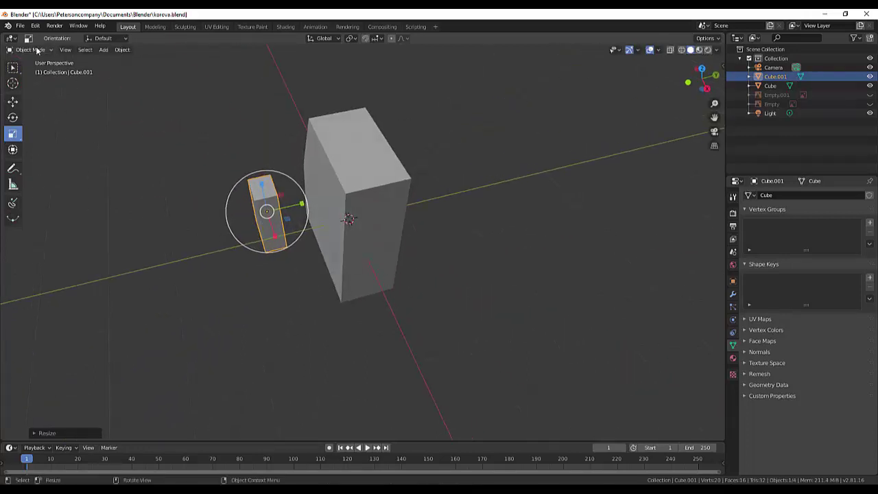
pyautogui.click(13, 102)
pyautogui.moveTo(304, 204)
pyautogui.mouseDown()
pyautogui.moveTo(343, 195)
pyautogui.moveTo(334, 195)
pyautogui.mouseUp()
pyautogui.click(337, 195)
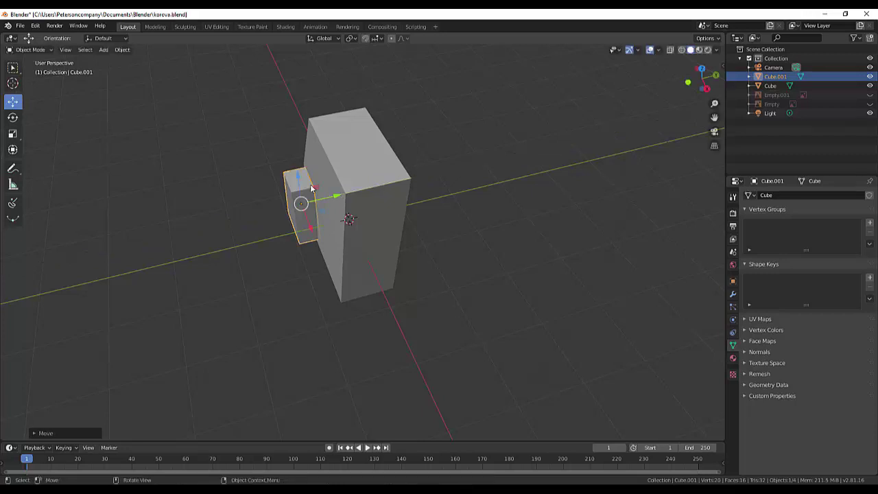
pyautogui.moveTo(299, 179); pyautogui.dragTo(299, 140)
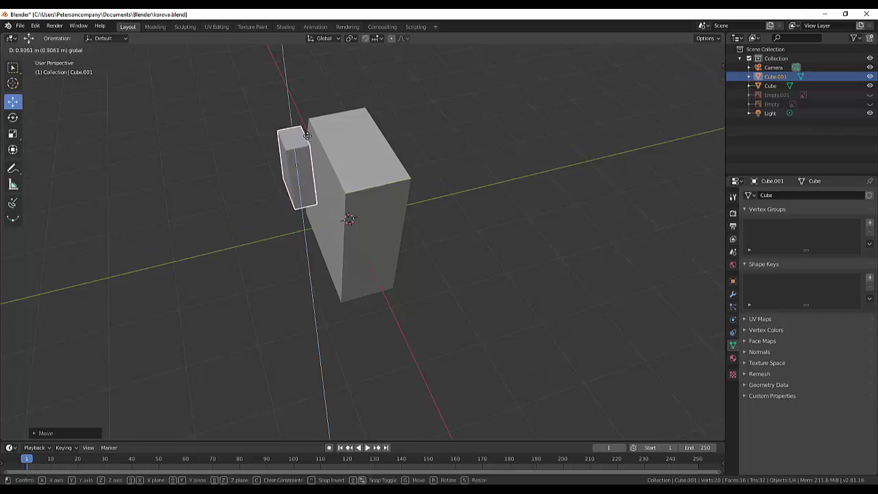
pyautogui.moveTo(484, 175); pyautogui.dragTo(472, 209, button='middle')
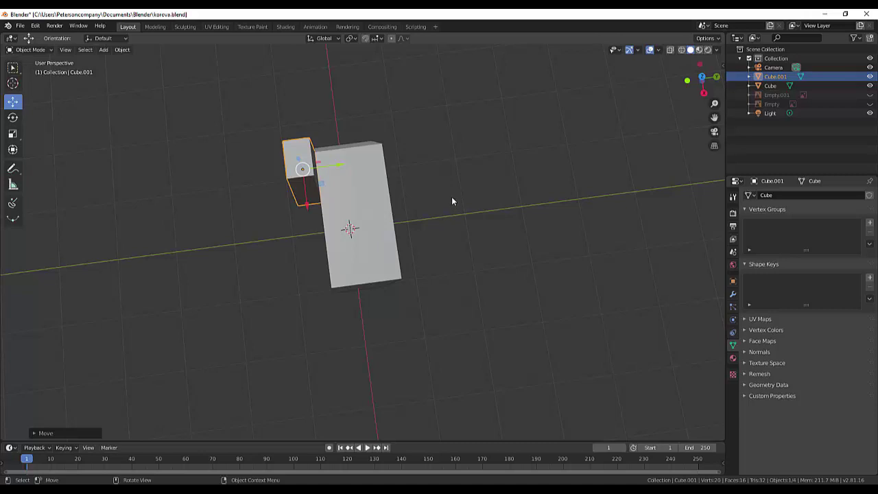
# In front view, enlarge the tapered block by about 1.31 and move it slightly down.
pyautogui.press('KP_1')
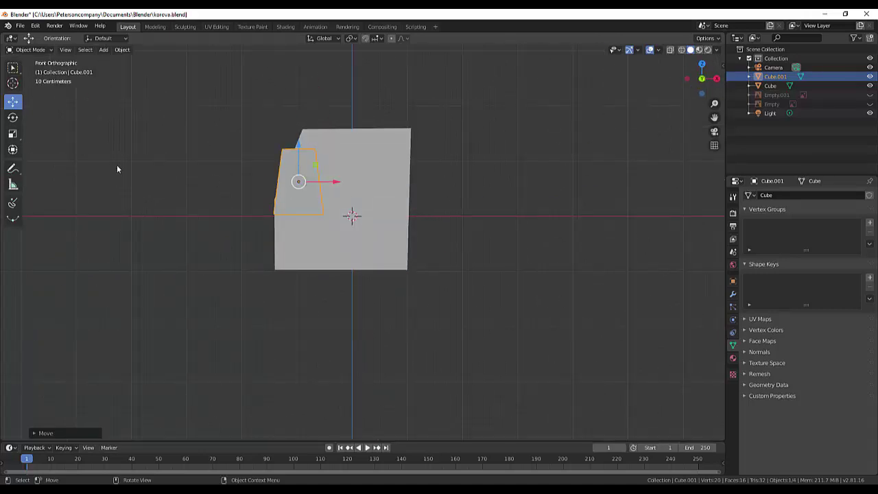
pyautogui.click(12, 134)
pyautogui.press('s')
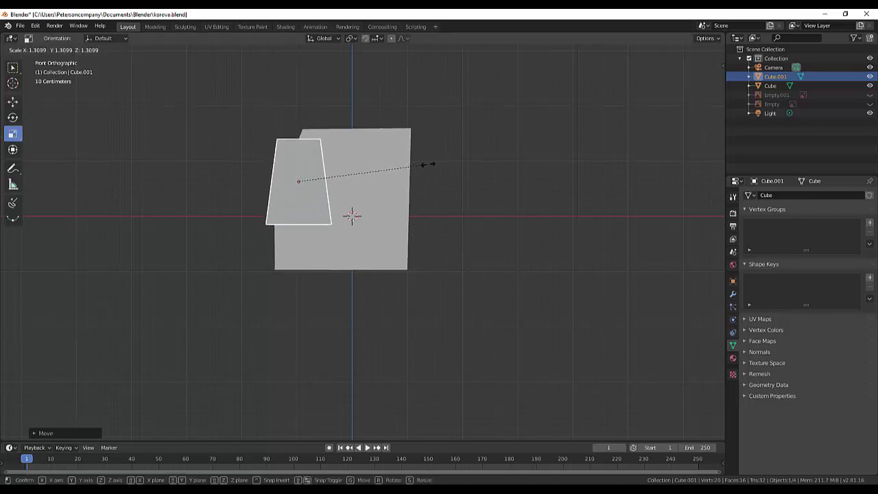
pyautogui.click(419, 165)
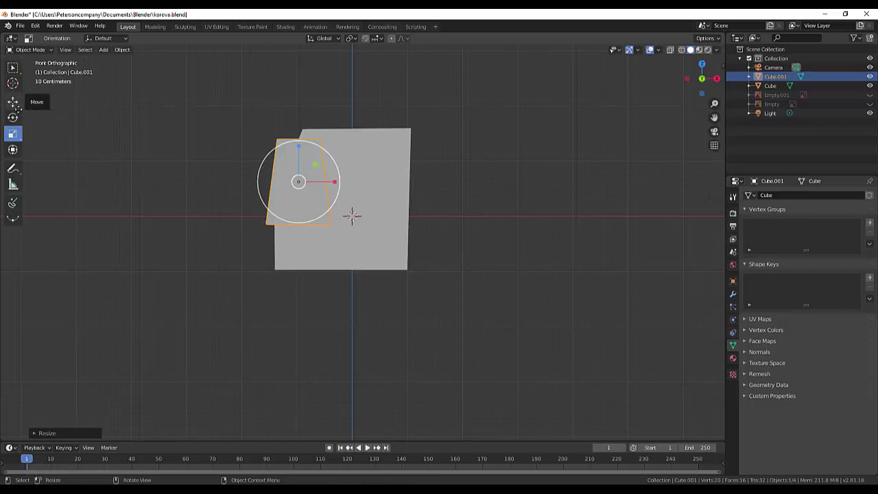
pyautogui.press('g')
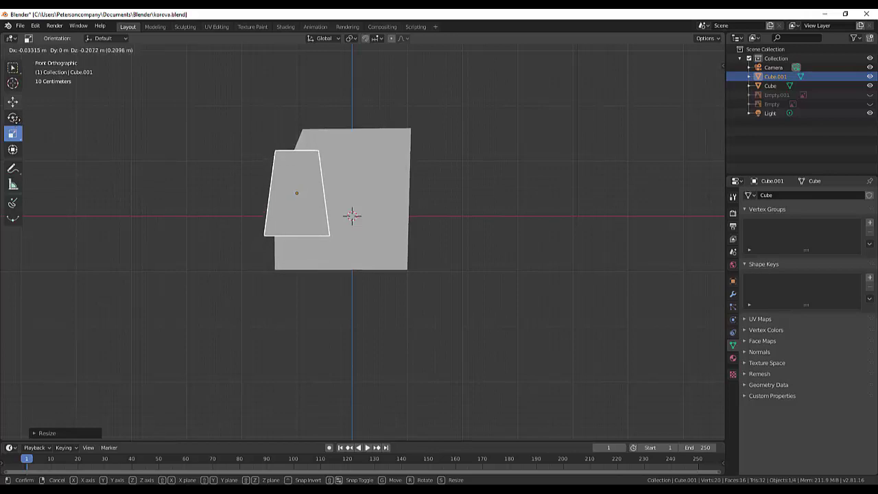
pyautogui.press('Return')
pyautogui.moveTo(521, 100); pyautogui.dragTo(366, 192, button='middle')
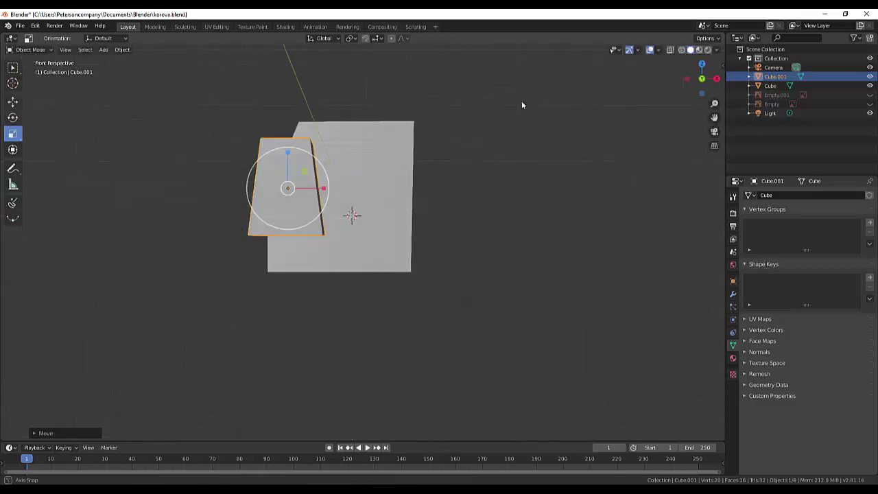
# Shrink the large Cube block slightly.
pyautogui.click(366, 192)
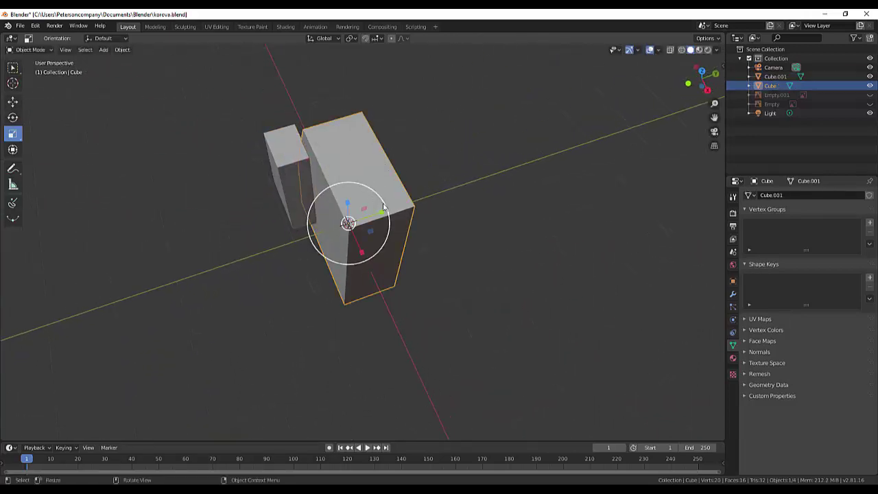
pyautogui.press('s')
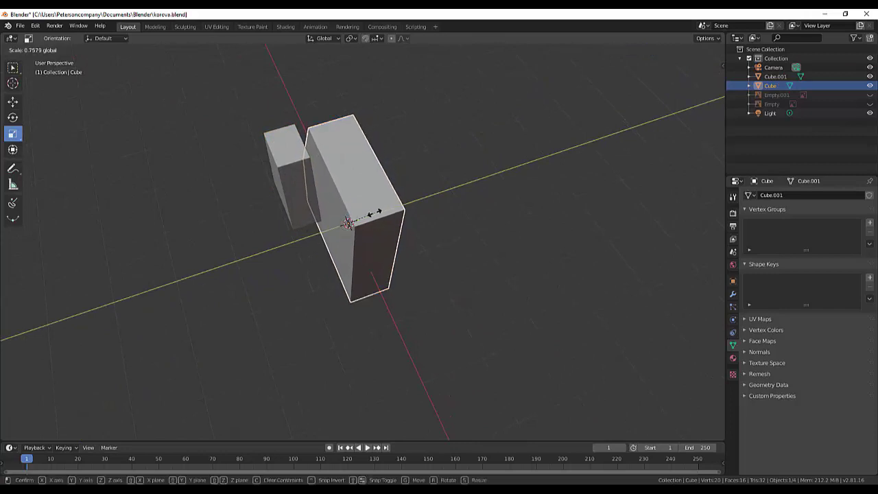
pyautogui.click(409, 208)
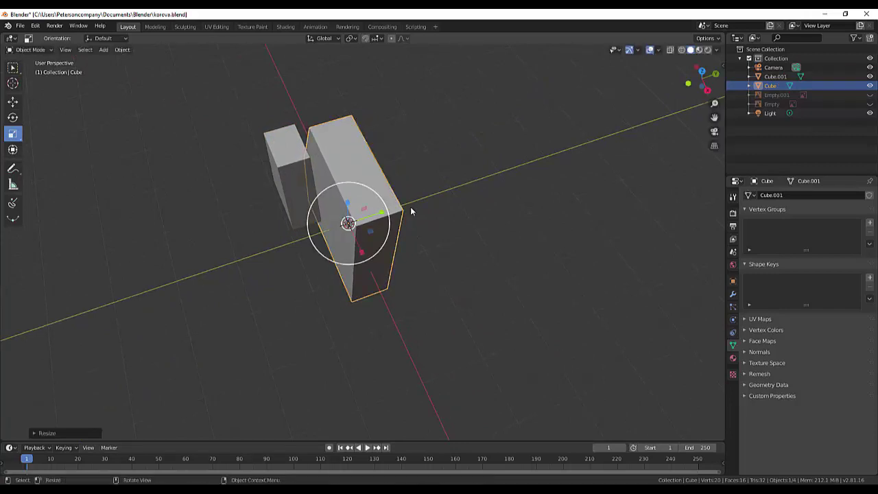
# In top orthographic view, move Cube.001 about 0.13 m in X and 0.09 m in Y.
pyautogui.press('KP_5')
pyautogui.press('KP_7')
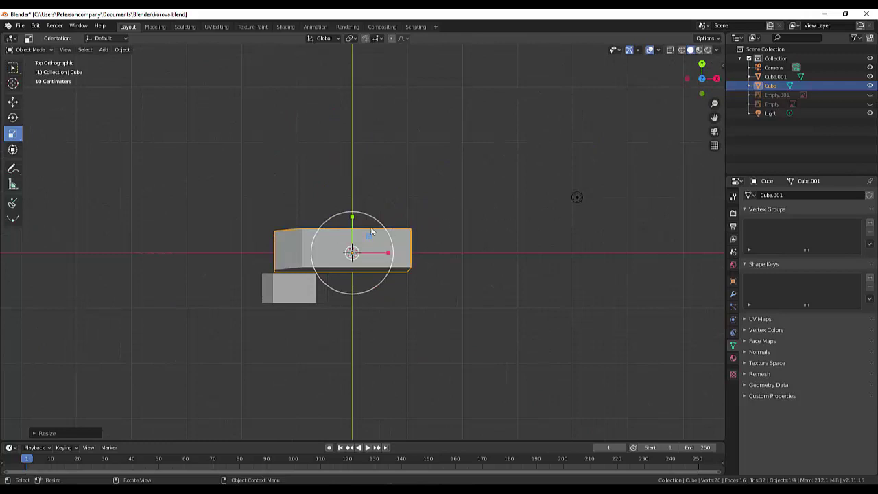
pyautogui.click(302, 293)
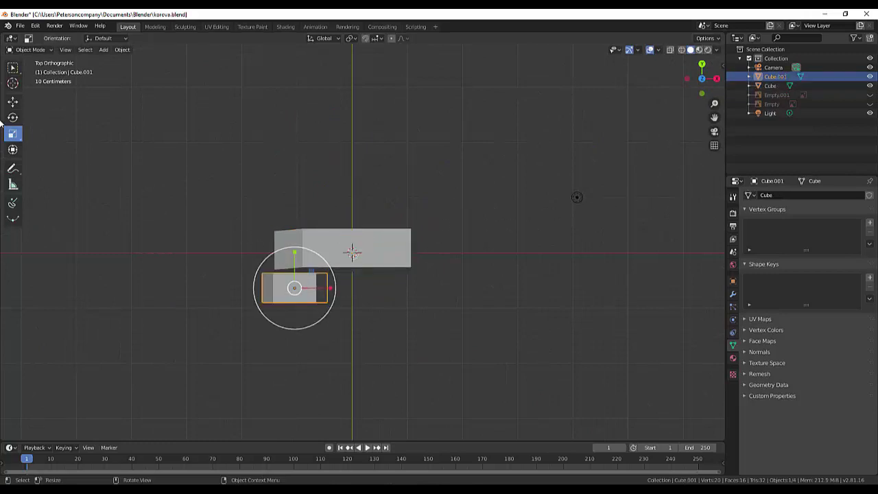
pyautogui.press('g')
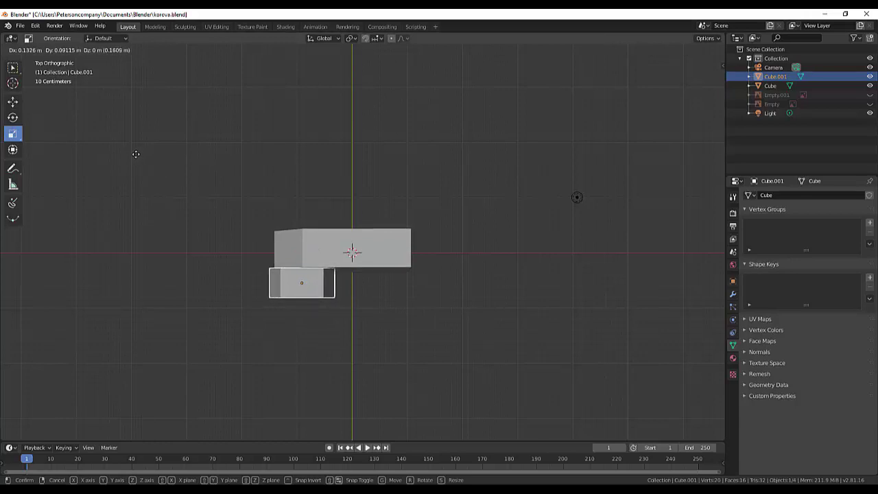
pyautogui.click(136, 154)
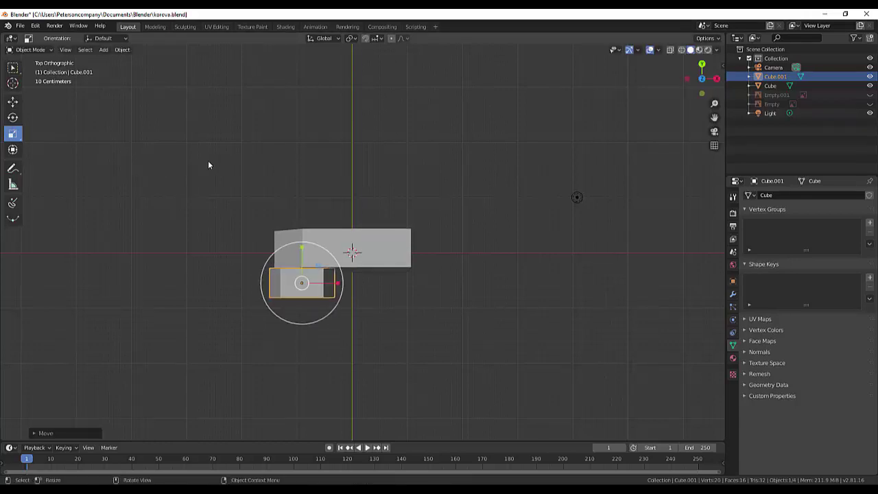
pyautogui.moveTo(520, 196)
pyautogui.mouseDown(button='middle')
pyautogui.moveTo(500, 143)
pyautogui.moveTo(538, 100)
pyautogui.moveTo(485, 124)
pyautogui.mouseUp(button='middle')
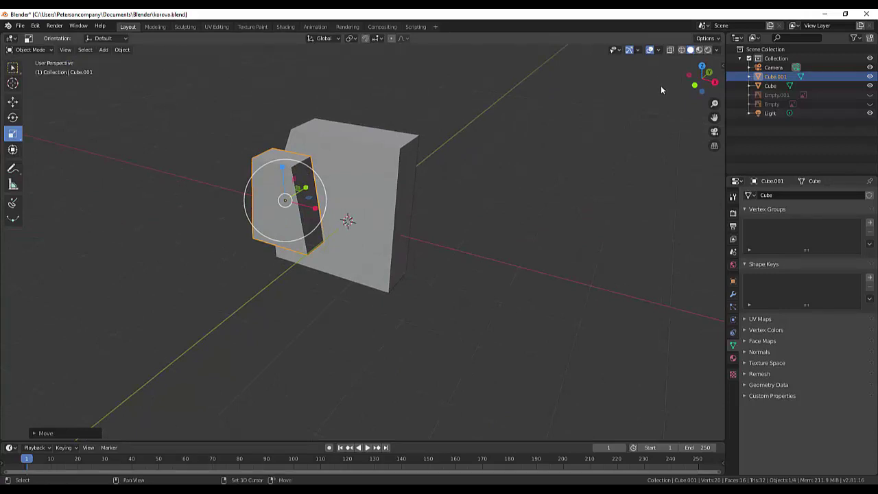
# Add a new cube, Cube.002, and shrink it.
pyautogui.hotkey('shift', 'a')
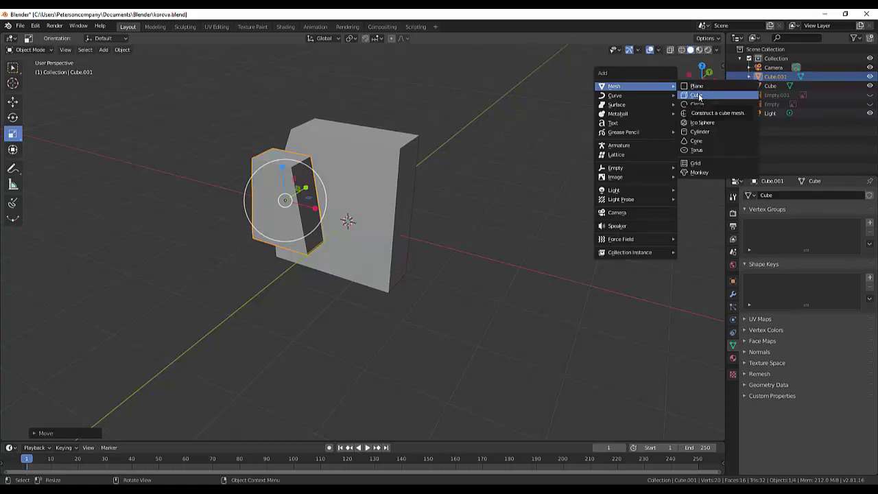
pyautogui.click(697, 96)
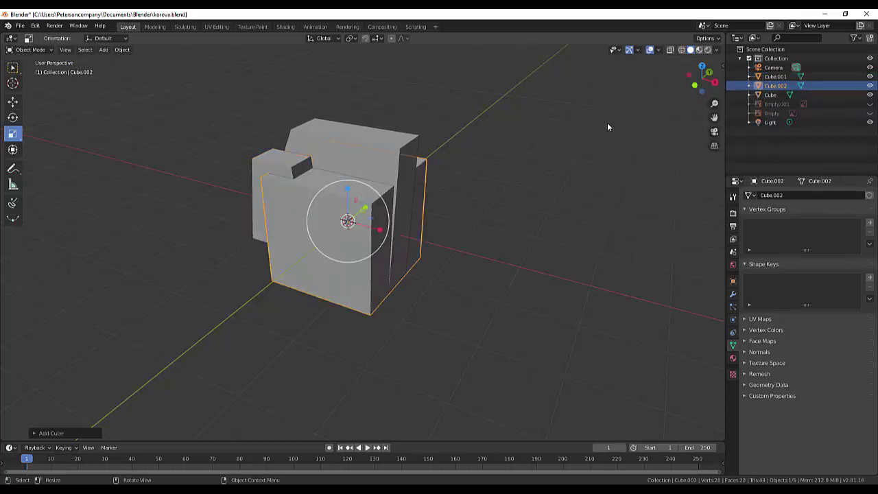
pyautogui.press('s')
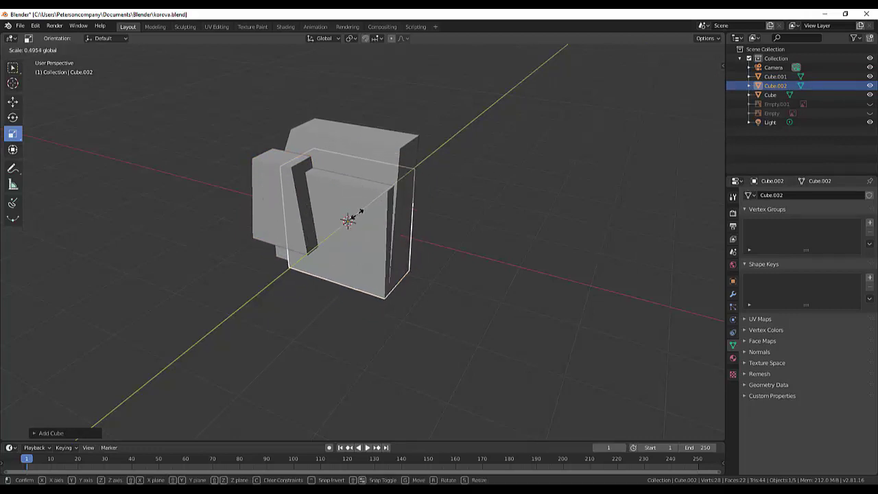
pyautogui.click(357, 212)
# Flatten Cube.002 along Z and place it low beneath the tapered block.
pyautogui.press('s')
pyautogui.press('z')
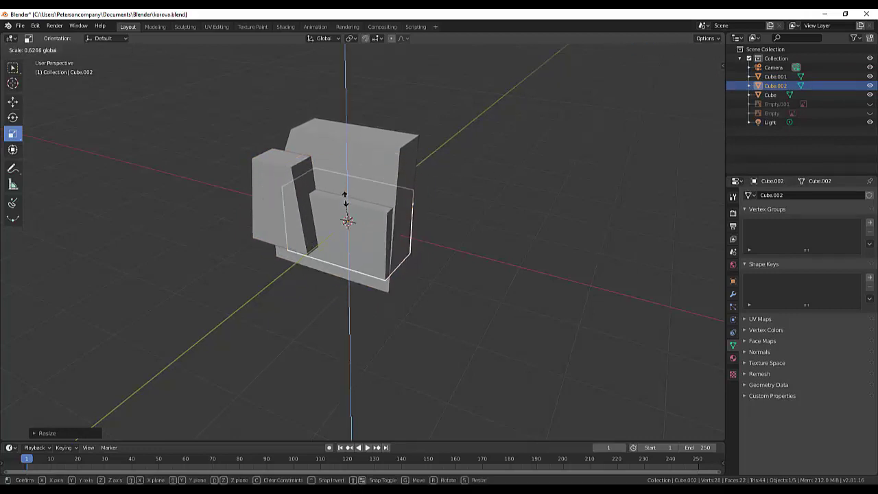
pyautogui.click(345, 209)
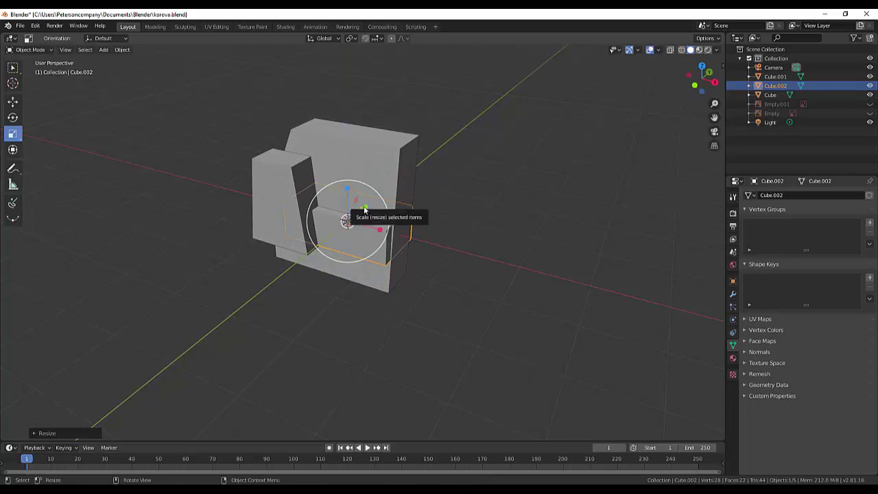
pyautogui.moveTo(361, 207); pyautogui.dragTo(358, 211)
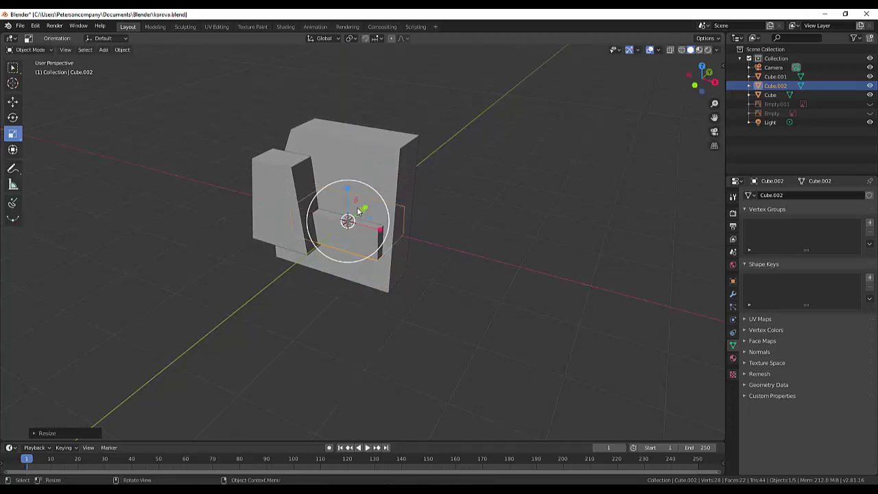
pyautogui.press('g')
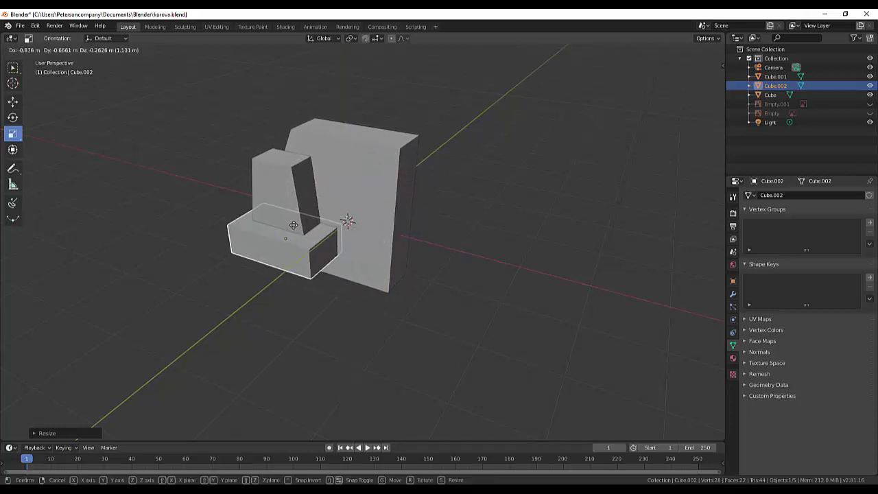
pyautogui.click(293, 225)
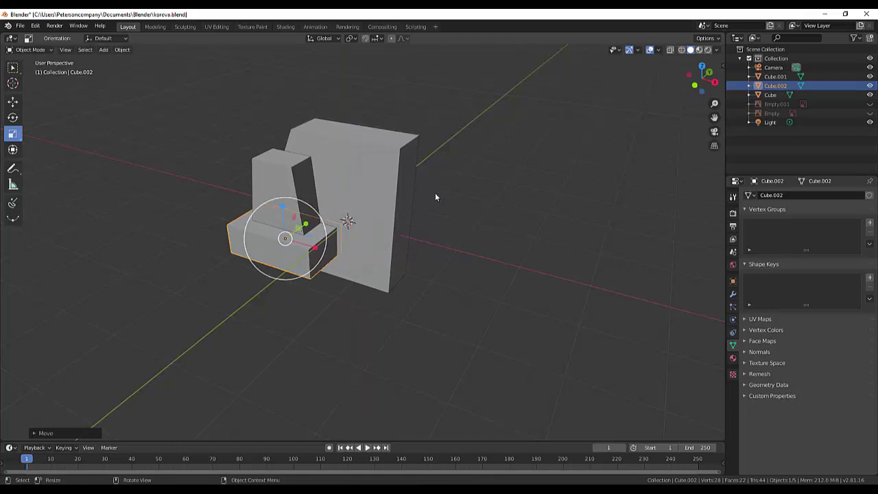
# In front view, narrow the base block sideways and reposition it.
pyautogui.press('KP_1')
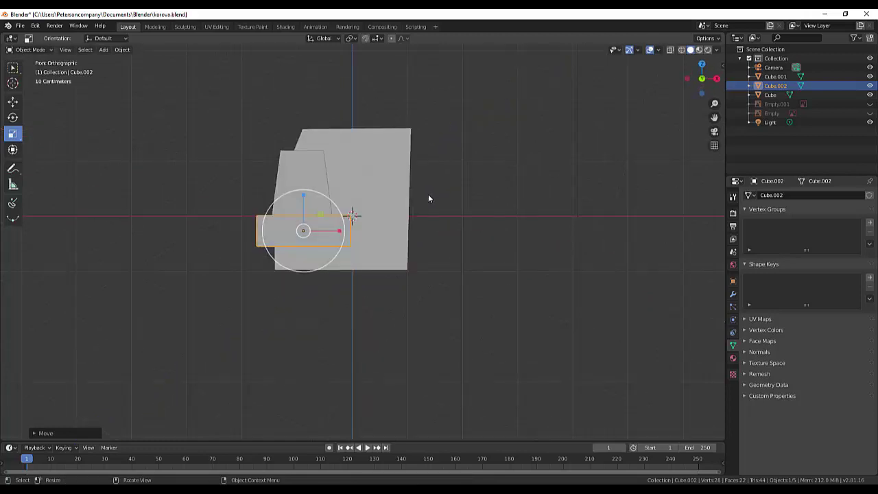
pyautogui.scroll(1, 350, 210)
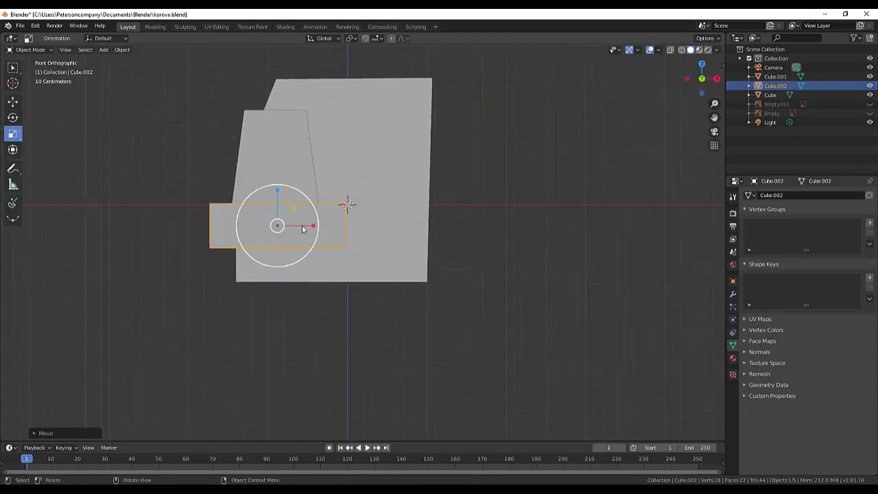
pyautogui.moveTo(313, 229); pyautogui.dragTo(307, 229)
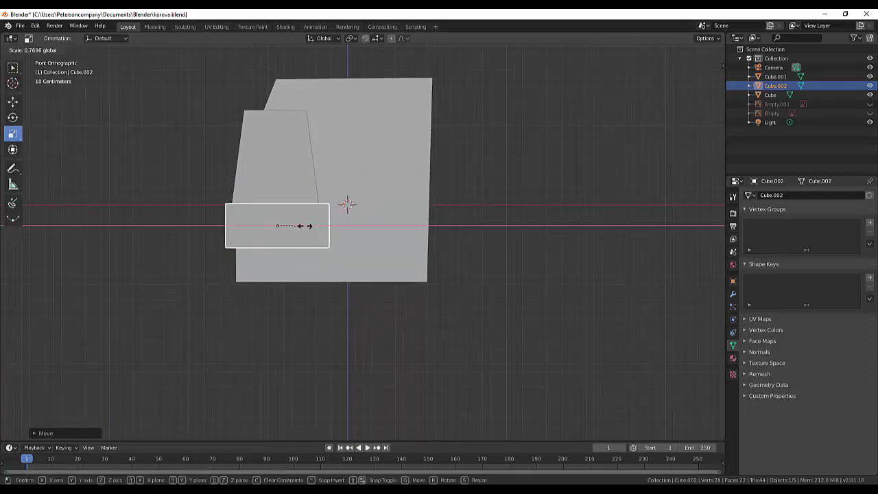
pyautogui.press('g')
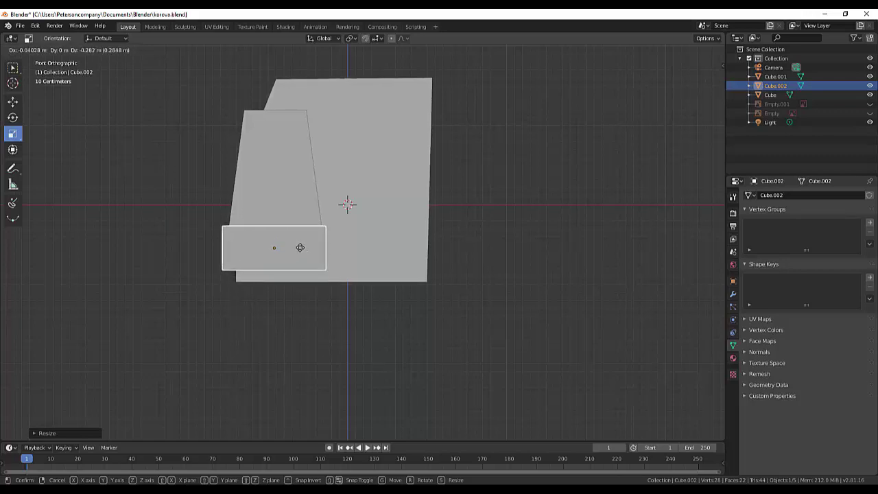
pyautogui.click(300, 248)
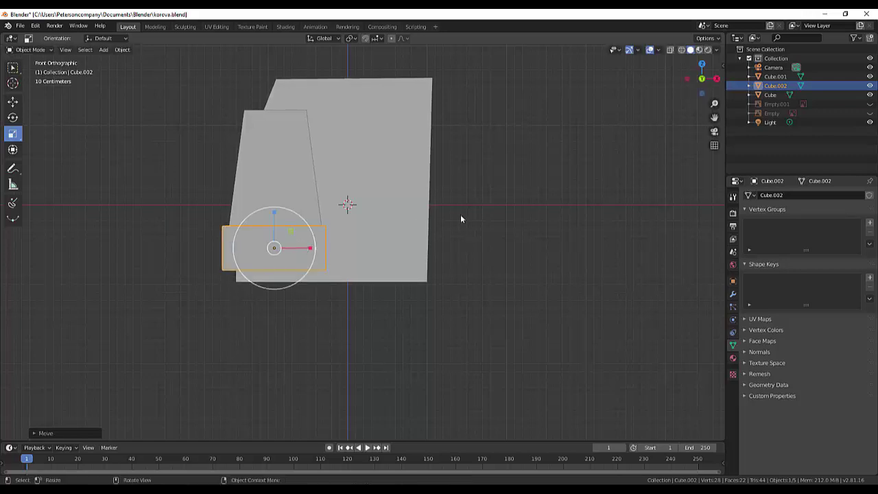
# In right side view, narrow the base block front to back and reposition it.
pyautogui.press('KP_3')
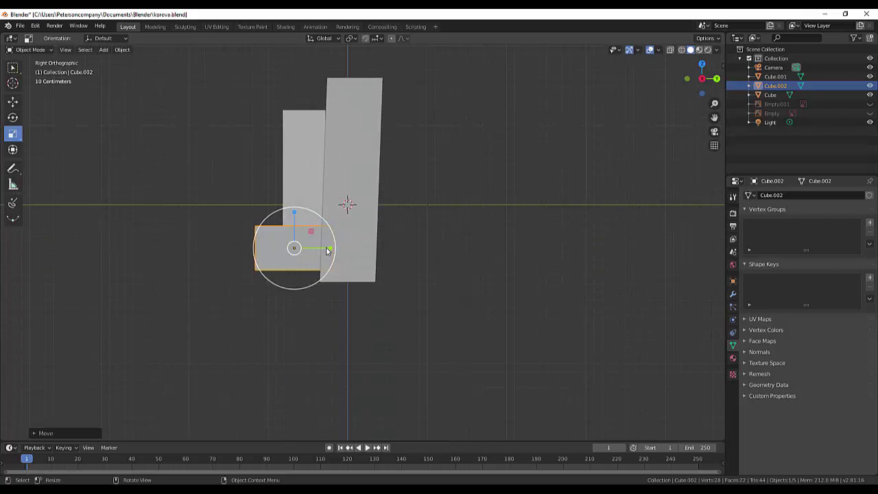
pyautogui.moveTo(328, 251); pyautogui.dragTo(317, 247)
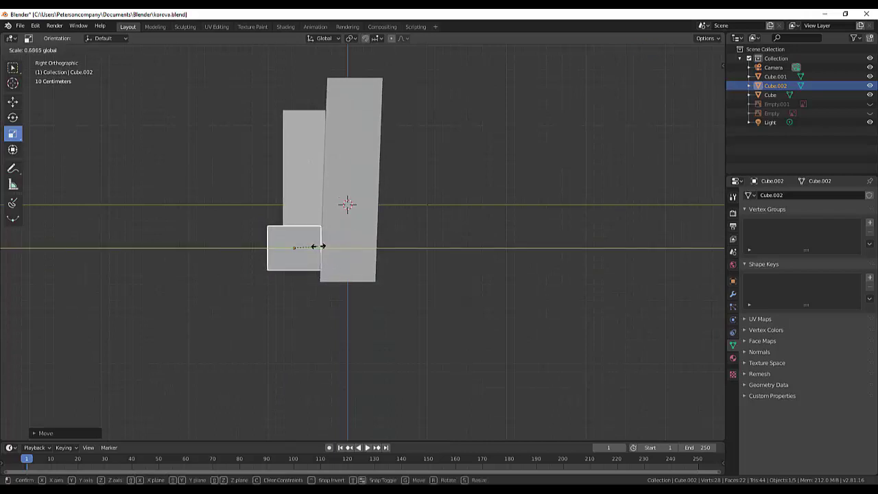
pyautogui.moveTo(318, 246); pyautogui.dragTo(317, 247)
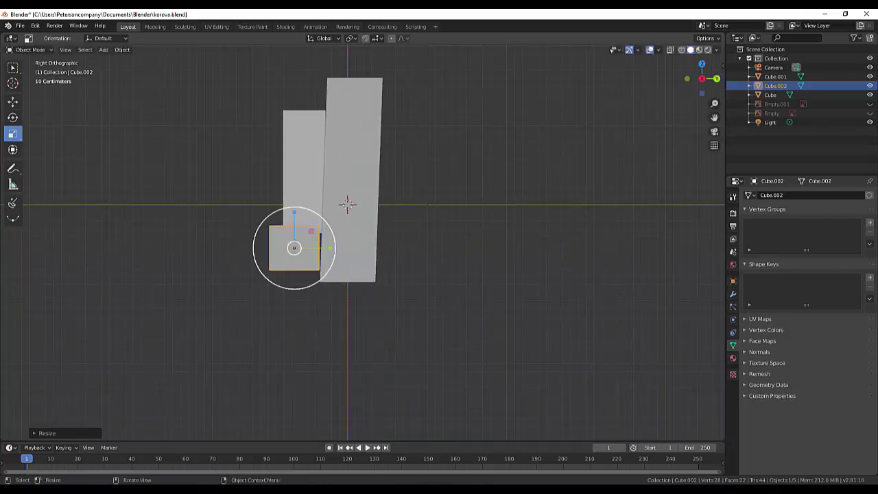
pyautogui.press('g')
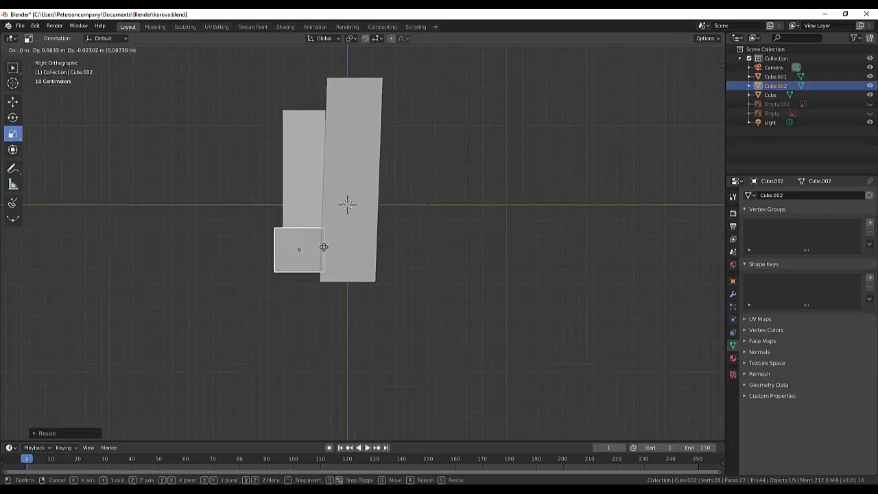
pyautogui.click(323, 247)
# Stretch the base block slightly along X and check alignment from top and bottom views.
pyautogui.moveTo(394, 227)
pyautogui.mouseDown(button='middle')
pyautogui.moveTo(486, 277)
pyautogui.moveTo(685, 209)
pyautogui.moveTo(691, 209)
pyautogui.moveTo(689, 222)
pyautogui.mouseUp(button='middle')
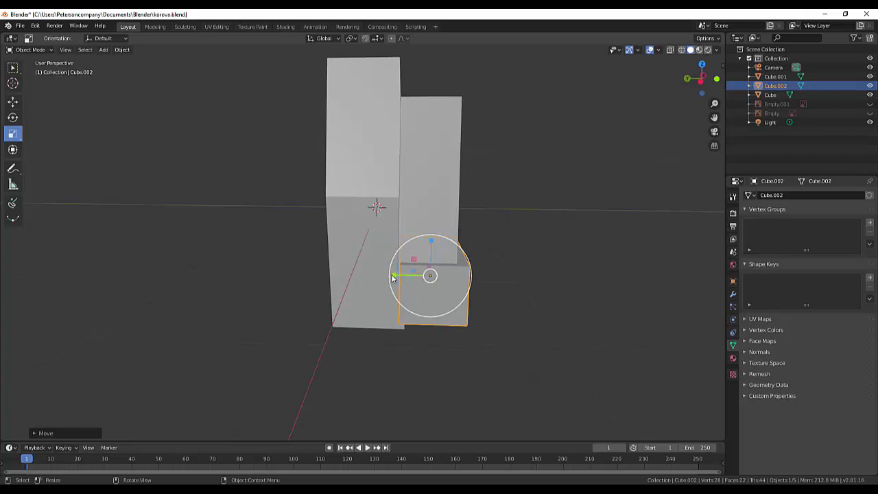
pyautogui.moveTo(392, 277); pyautogui.dragTo(393, 274)
pyautogui.moveTo(596, 198)
pyautogui.mouseDown(button='middle')
pyautogui.moveTo(537, 223)
pyautogui.moveTo(502, 206)
pyautogui.moveTo(499, 194)
pyautogui.moveTo(509, 191)
pyautogui.moveTo(492, 204)
pyautogui.moveTo(488, 196)
pyautogui.moveTo(451, 206)
pyautogui.moveTo(395, 200)
pyautogui.mouseUp(button='middle')
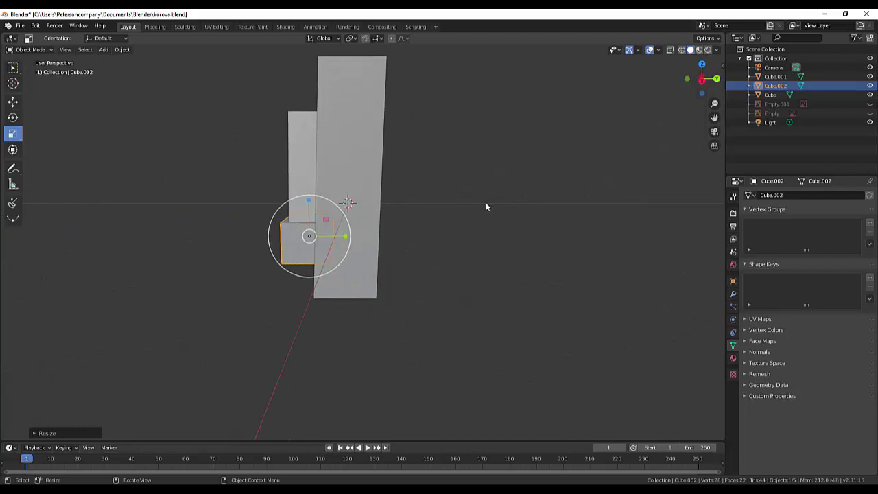
pyautogui.press('KP_7')
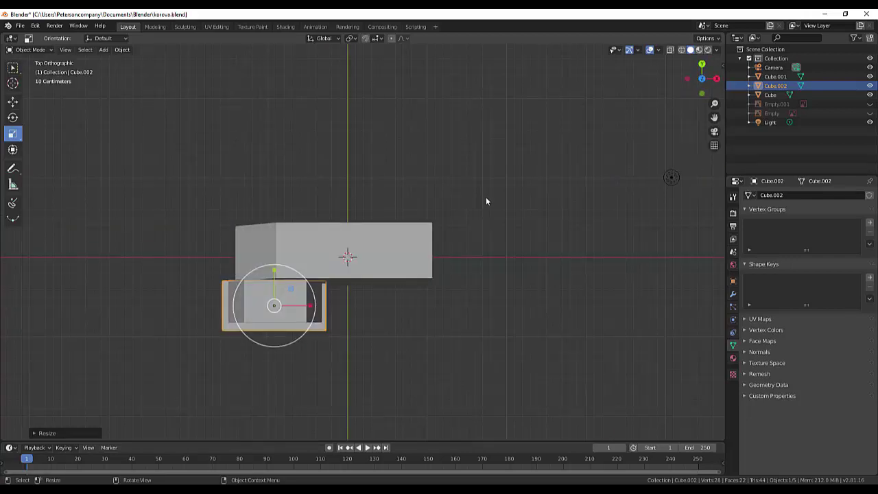
pyautogui.press('ctrl+KP_7')
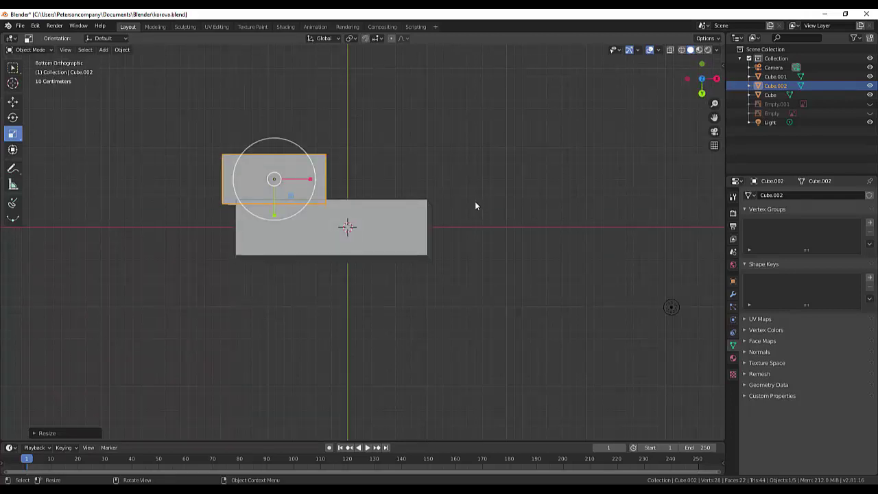
pyautogui.scroll(1, 467, 207)
pyautogui.scroll(1, 458, 214)
pyautogui.scroll(-3, 463, 202)
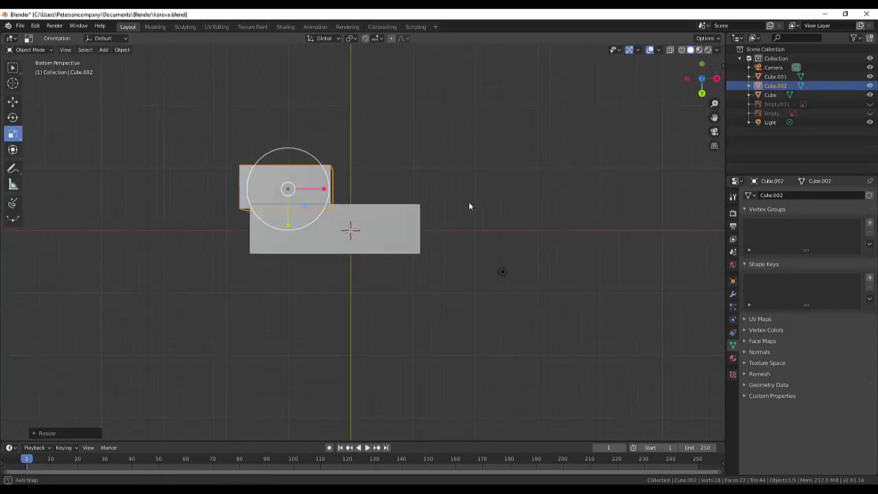
pyautogui.moveTo(469, 204)
pyautogui.mouseDown(button='middle')
pyautogui.moveTo(431, 320)
pyautogui.moveTo(526, 367)
pyautogui.moveTo(604, 322)
pyautogui.moveTo(408, 264)
pyautogui.mouseUp(button='middle')
# Select the tall original Cube and delete it.
pyautogui.click(362, 175)
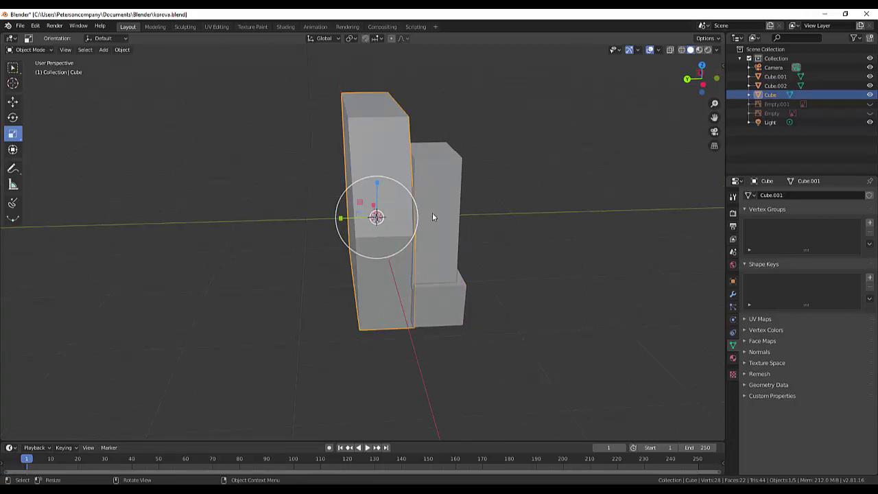
pyautogui.press('Delete')
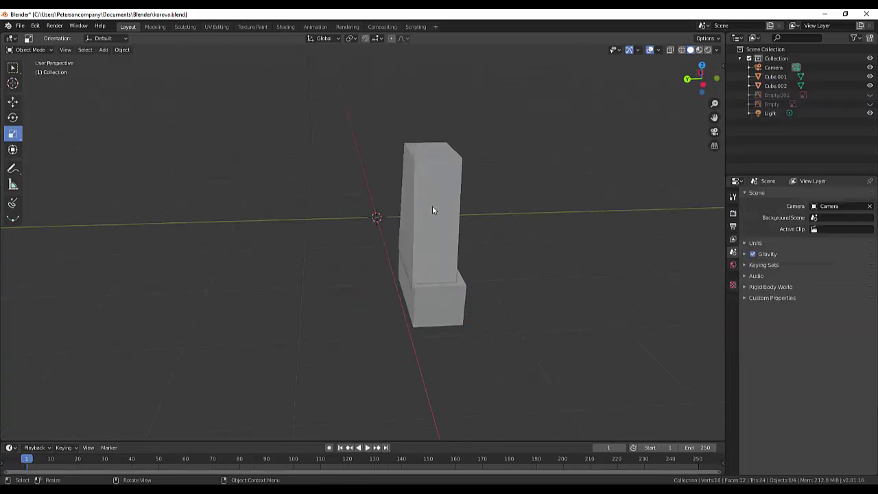
pyautogui.moveTo(585, 161)
pyautogui.mouseDown(button='middle')
pyautogui.moveTo(449, 190)
pyautogui.moveTo(454, 166)
pyautogui.mouseUp(button='middle')
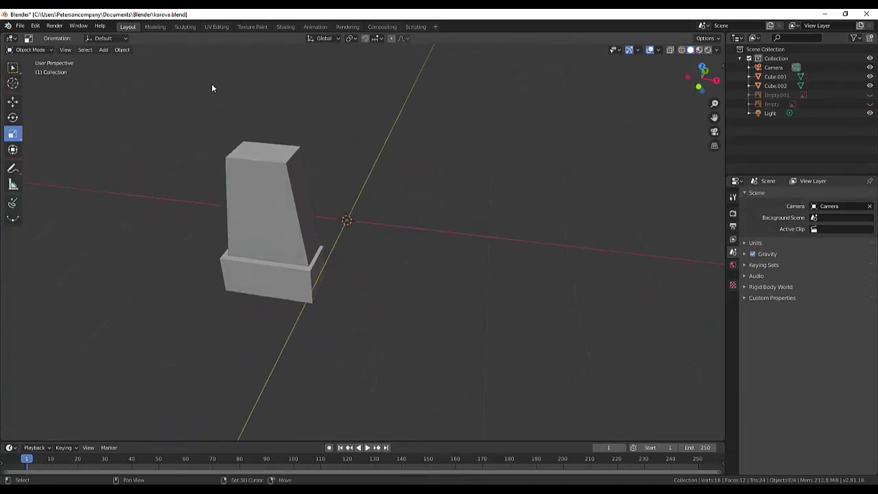
# Add a new cube mesh and begin scaling it along Y.
pyautogui.hotkey('shift', 'a')
pyautogui.moveTo(165, 83)
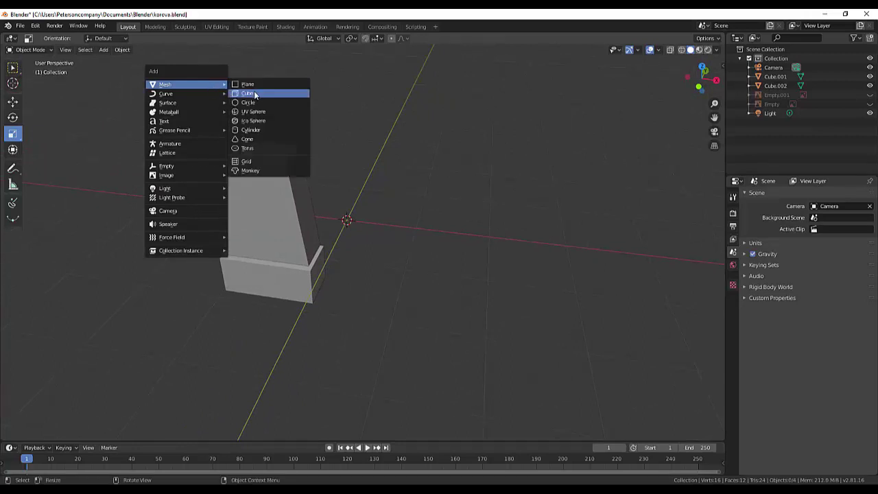
pyautogui.click(253, 93)
pyautogui.press('s')
pyautogui.press('y')
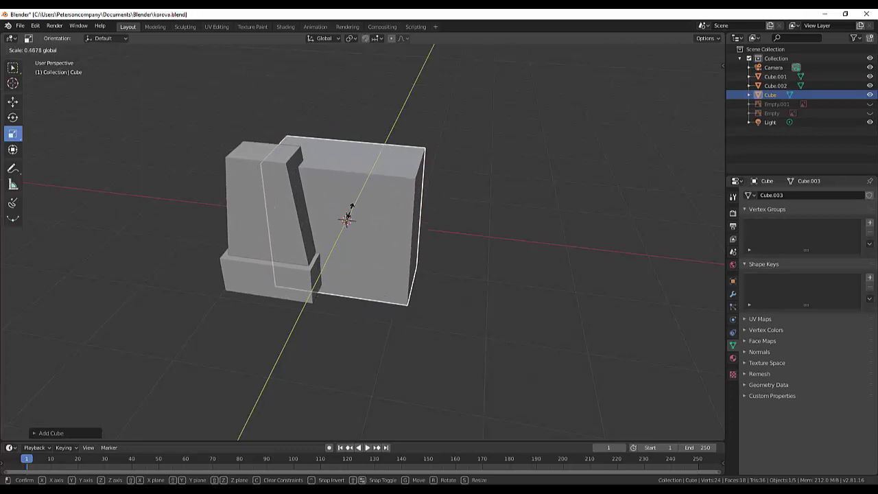
# Confirm the new cube's Y thickness and shrink it evenly in all directions.
pyautogui.click(350, 215)
pyautogui.moveTo(544, 183); pyautogui.dragTo(451, 200, button='middle')
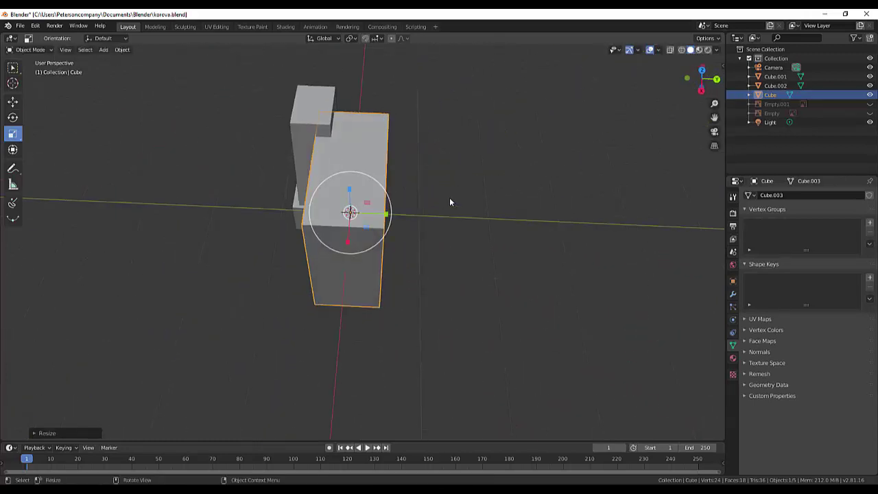
pyautogui.moveTo(386, 215); pyautogui.dragTo(371, 212)
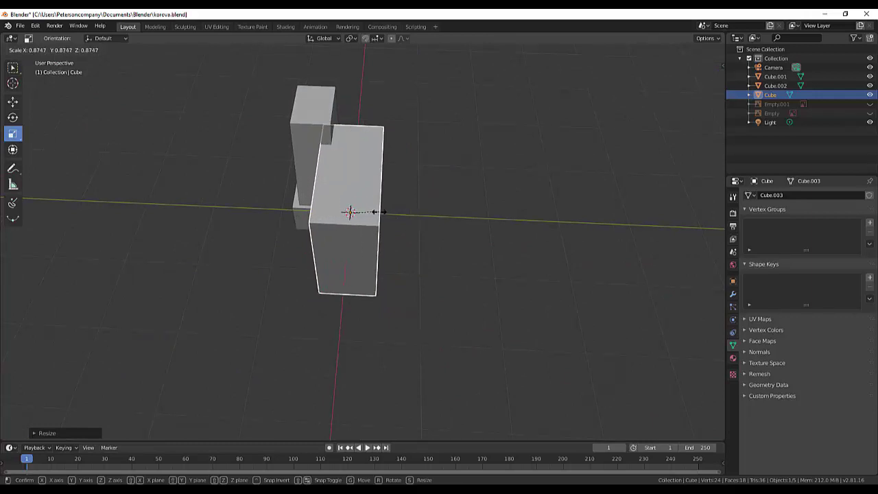
pyautogui.moveTo(371, 212)
pyautogui.mouseDown()
pyautogui.moveTo(390, 212)
pyautogui.moveTo(378, 212)
pyautogui.mouseUp()
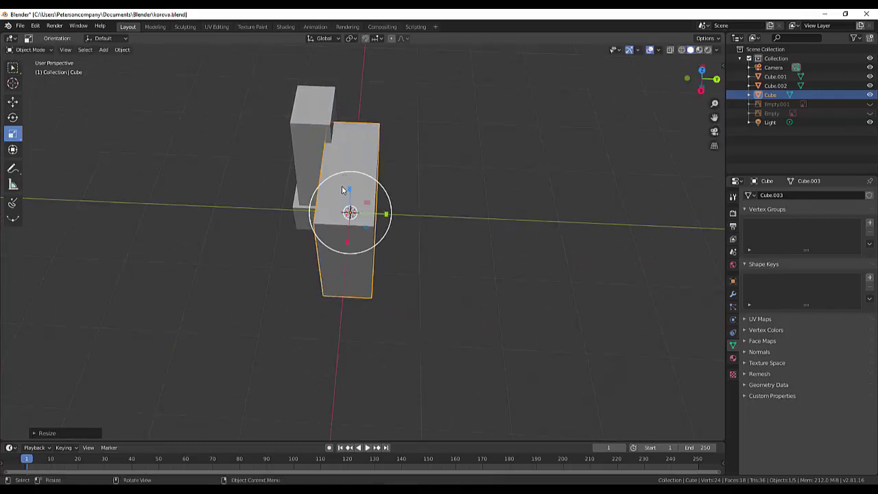
# Stretch the new cube taller along Z into an upright slab, then orbit to check it.
pyautogui.moveTo(345, 189); pyautogui.dragTo(350, 176)
pyautogui.moveTo(450, 165)
pyautogui.mouseDown(button='middle')
pyautogui.moveTo(559, 118)
pyautogui.moveTo(546, 122)
pyautogui.mouseUp(button='middle')
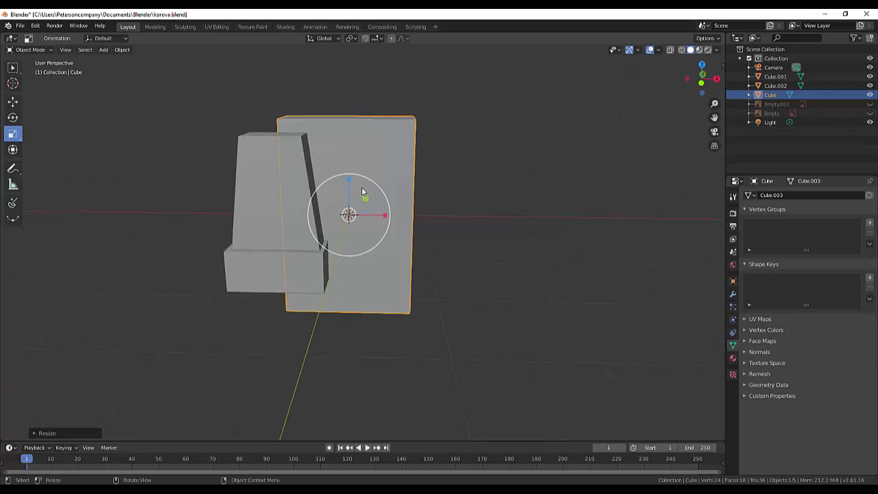
pyautogui.moveTo(348, 179); pyautogui.dragTo(348, 183)
pyautogui.moveTo(465, 181)
pyautogui.mouseDown(button='middle')
pyautogui.moveTo(611, 180)
pyautogui.moveTo(598, 183)
pyautogui.mouseUp(button='middle')
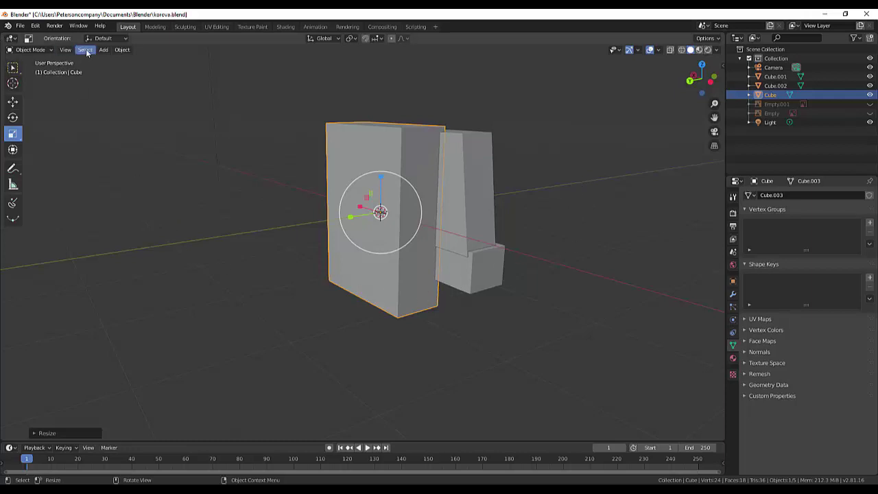
pyautogui.click(12, 68)
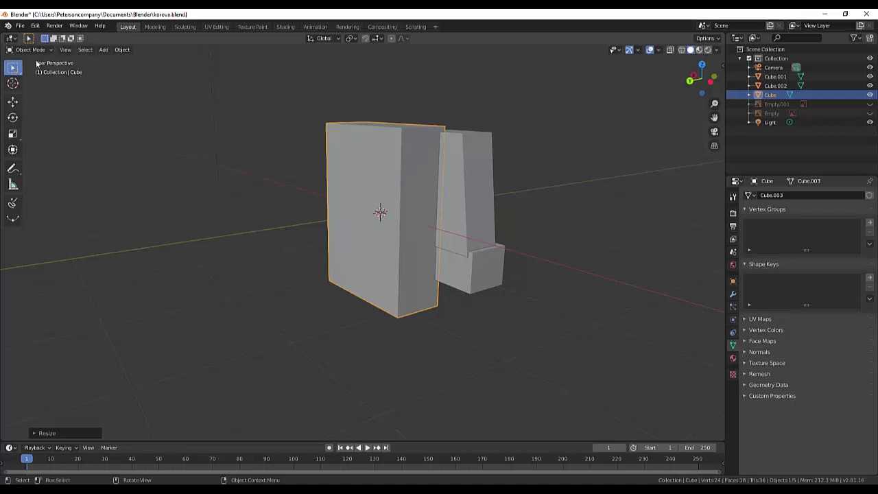
pyautogui.click(418, 212)
pyautogui.moveTo(567, 215); pyautogui.dragTo(453, 233, button='middle')
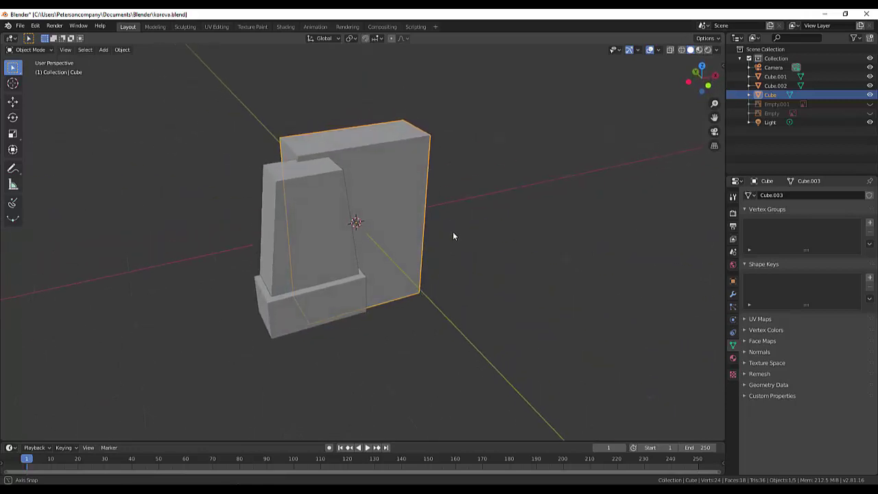
pyautogui.moveTo(453, 233); pyautogui.dragTo(434, 215, button='middle')
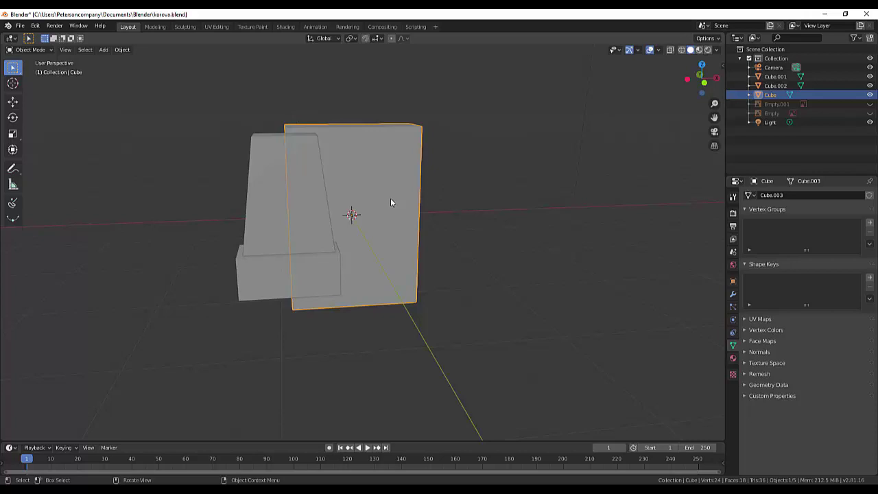
# Extrude the slab's right side face about 0.70 m, then switch to vertex selection.
pyautogui.press('Tab')
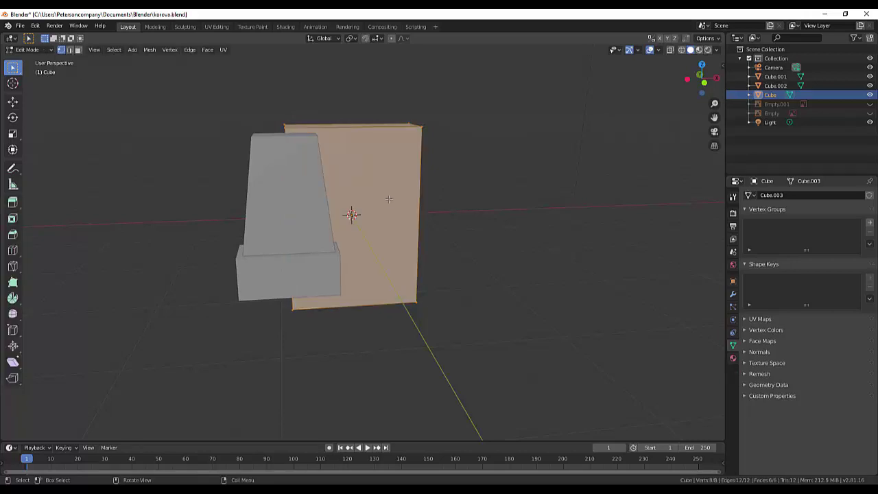
pyautogui.moveTo(499, 148); pyautogui.dragTo(395, 267, button='middle')
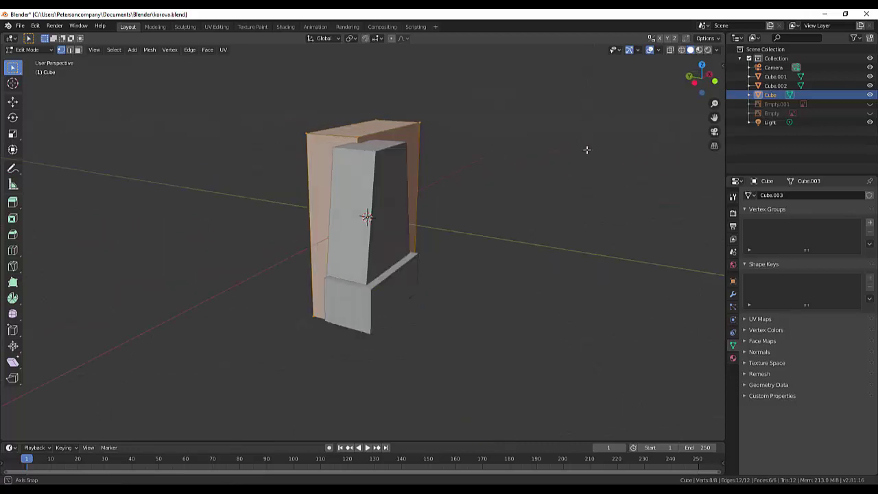
pyautogui.hotkey('alt', 'a')
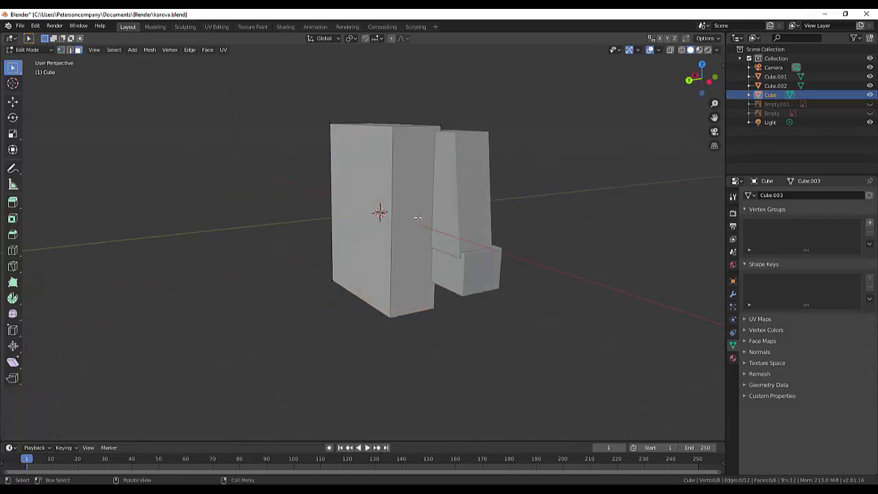
pyautogui.click(416, 217)
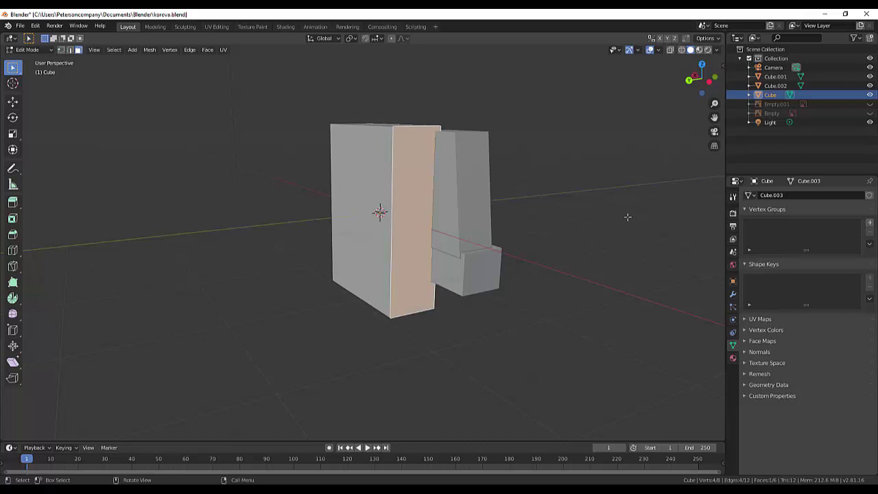
pyautogui.press('e')
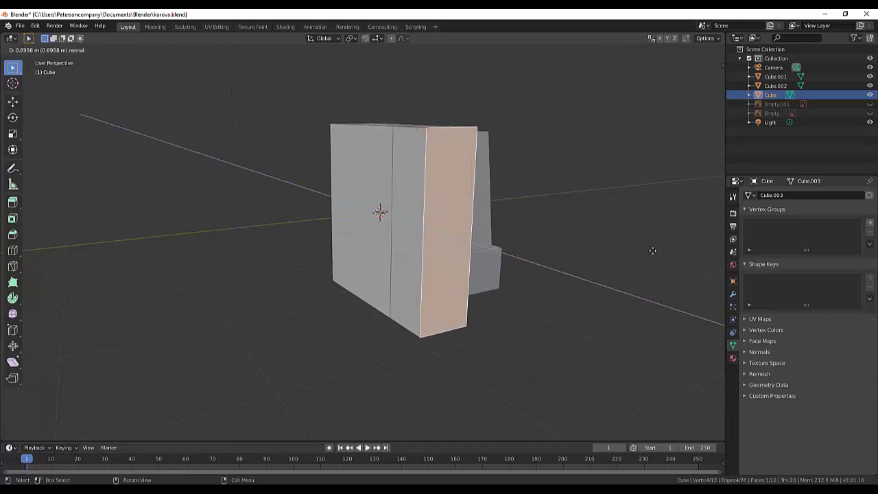
pyautogui.click(653, 250)
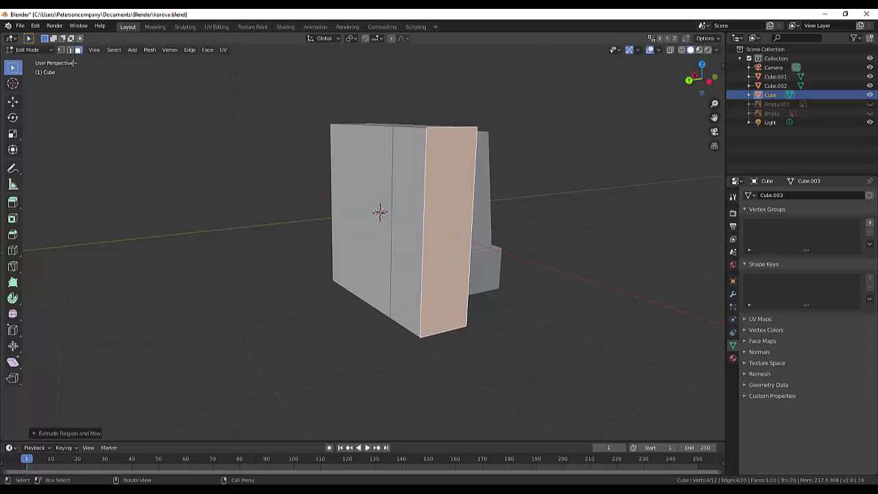
pyautogui.click(61, 49)
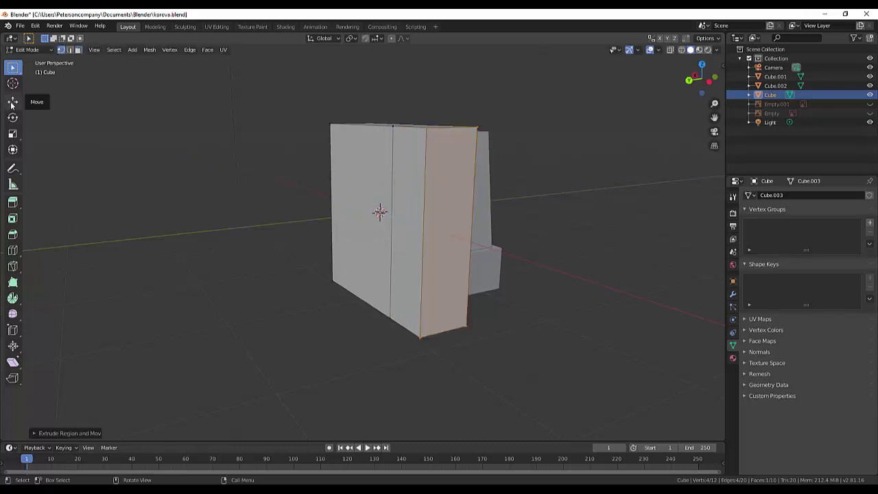
pyautogui.click(18, 67)
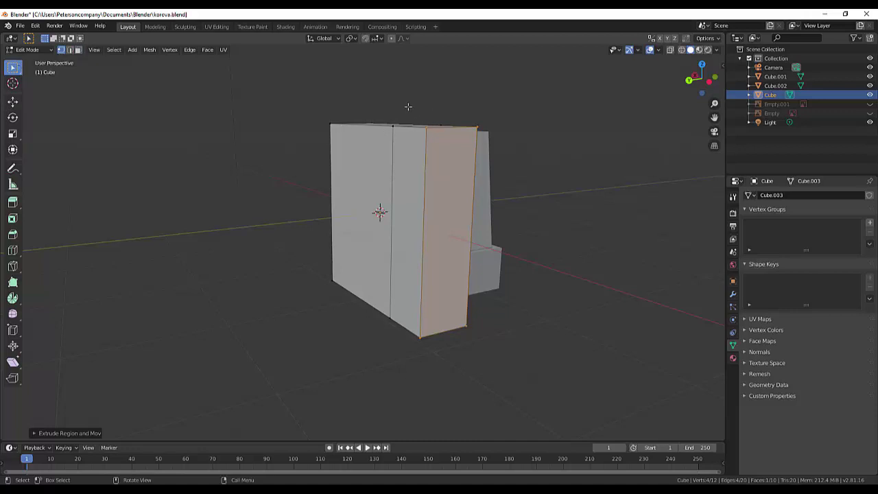
# Select only the body block's top-left edge and lower it about 1.5 m along Z in front view.
pyautogui.moveTo(408, 106); pyautogui.dragTo(510, 144)
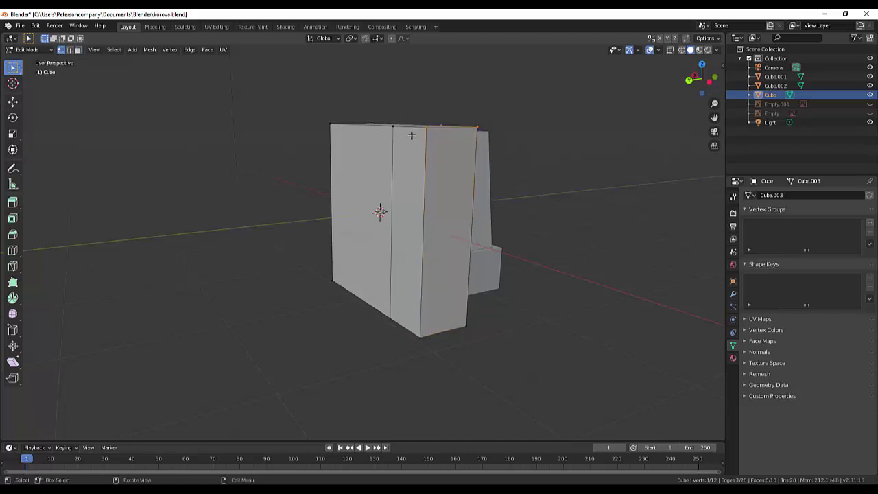
pyautogui.keyDown('shift'); pyautogui.click(479, 128); pyautogui.keyUp('shift')
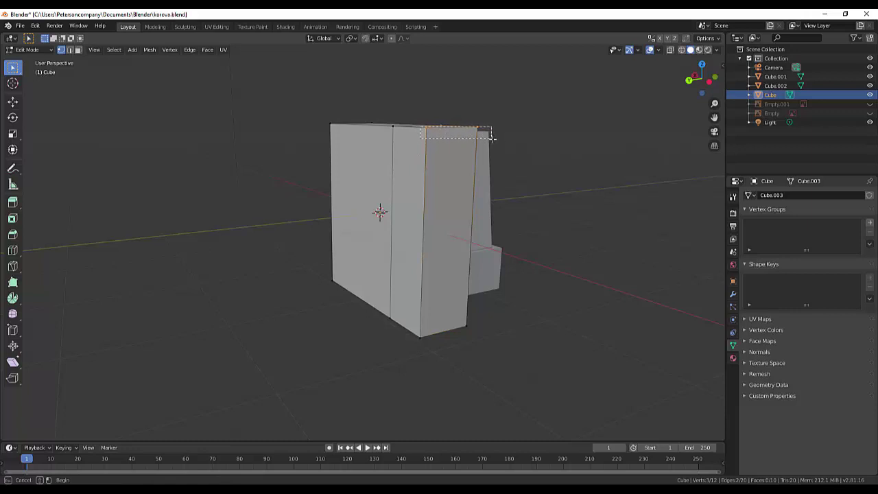
pyautogui.moveTo(609, 152)
pyautogui.mouseDown(button='middle')
pyautogui.moveTo(602, 165)
pyautogui.moveTo(542, 179)
pyautogui.moveTo(571, 165)
pyautogui.moveTo(504, 157)
pyautogui.mouseUp(button='middle')
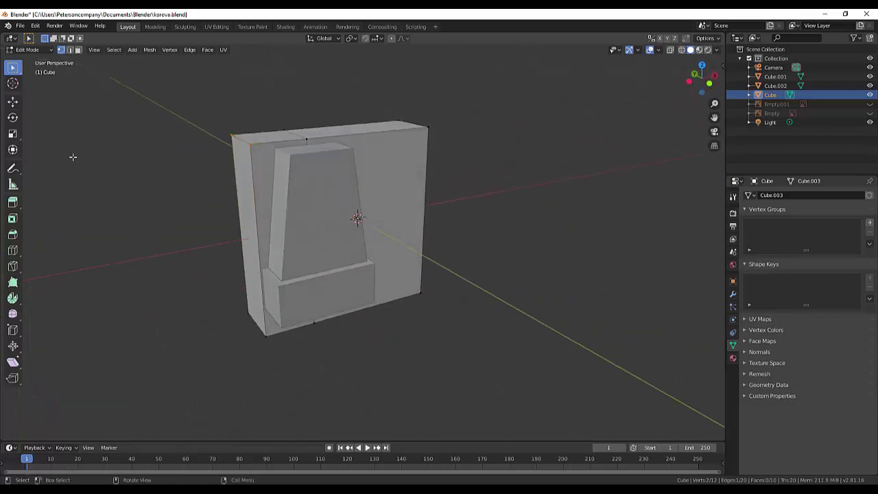
pyautogui.press('g')
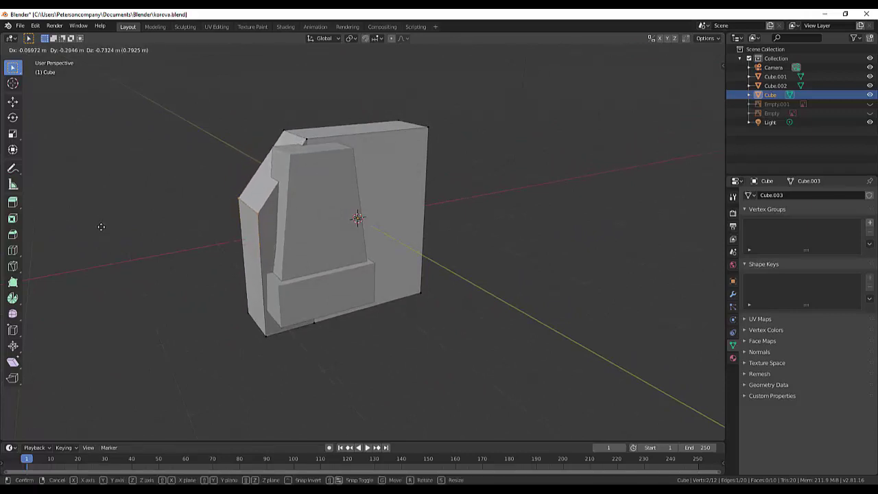
pyautogui.press('Escape')
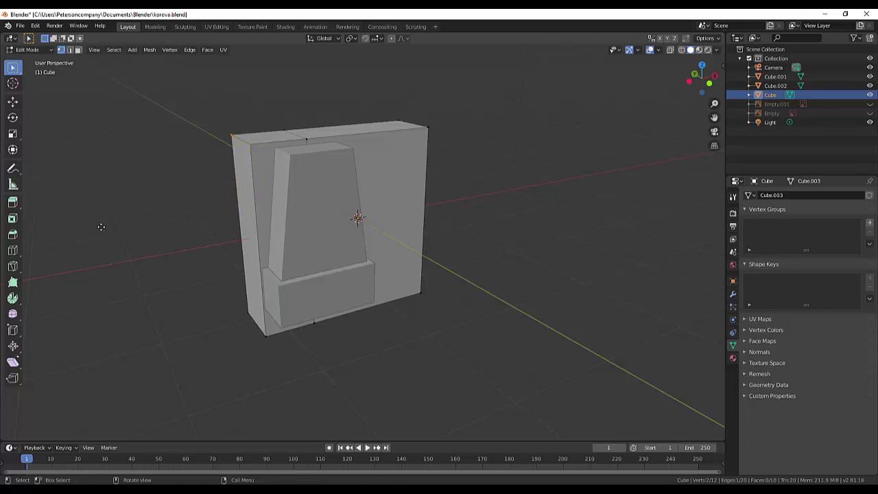
pyautogui.press('KP_1')
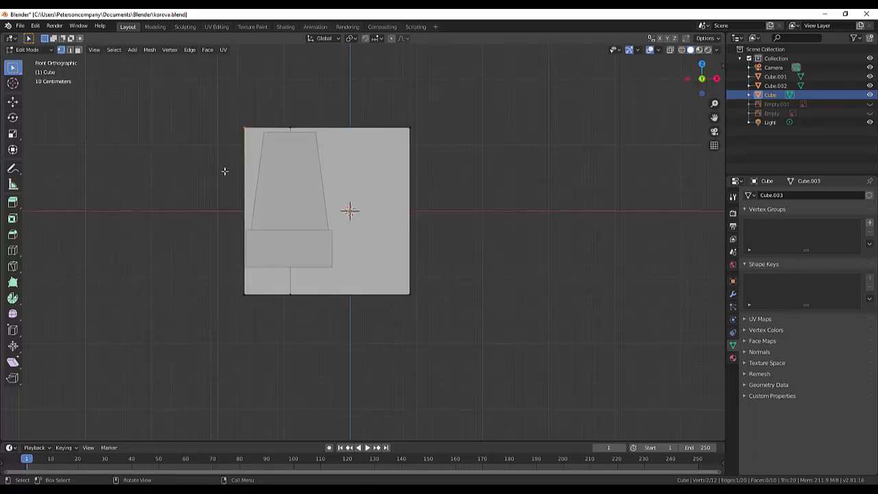
pyautogui.press('g')
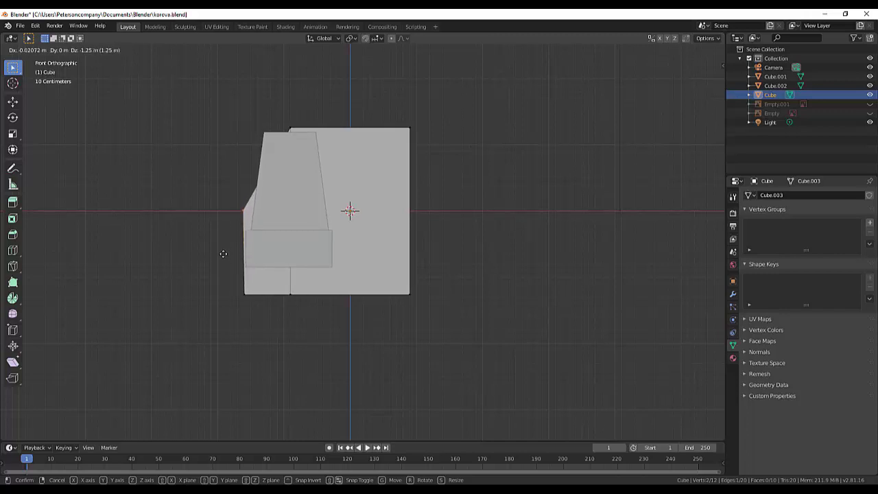
pyautogui.press('z')
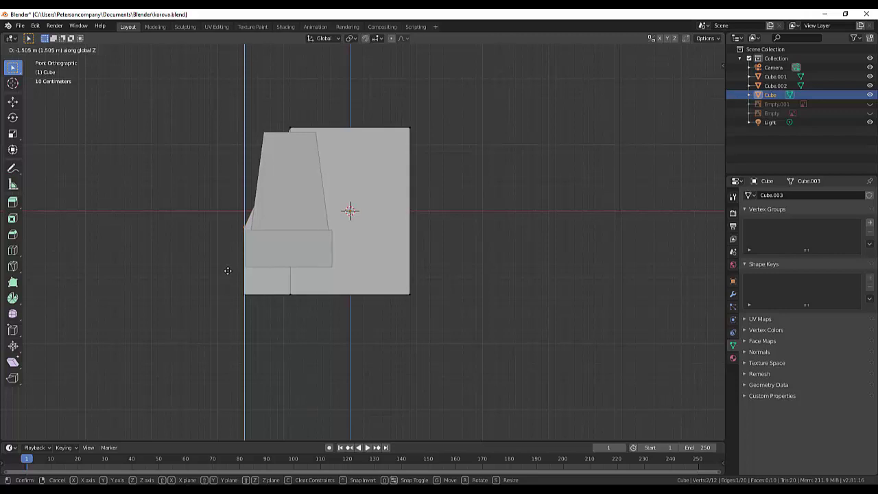
pyautogui.click(227, 271)
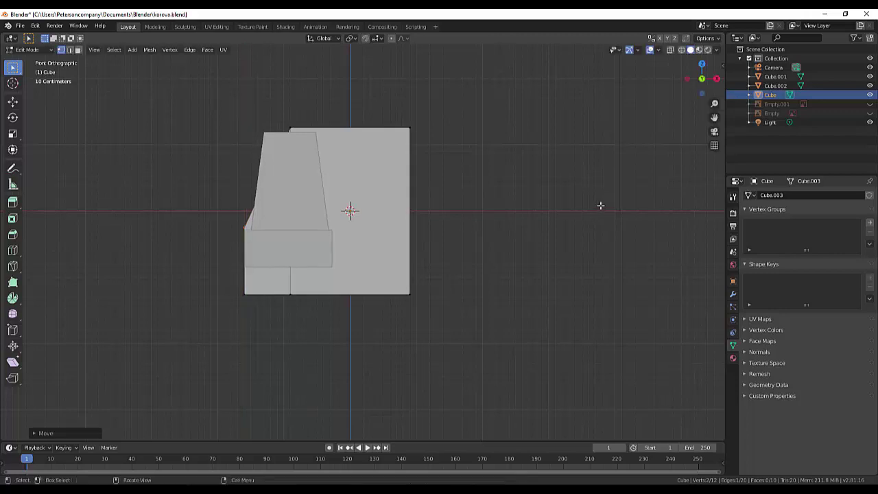
pyautogui.moveTo(600, 205)
pyautogui.mouseDown(button='middle')
pyautogui.moveTo(487, 274)
pyautogui.moveTo(361, 195)
pyautogui.mouseUp(button='middle')
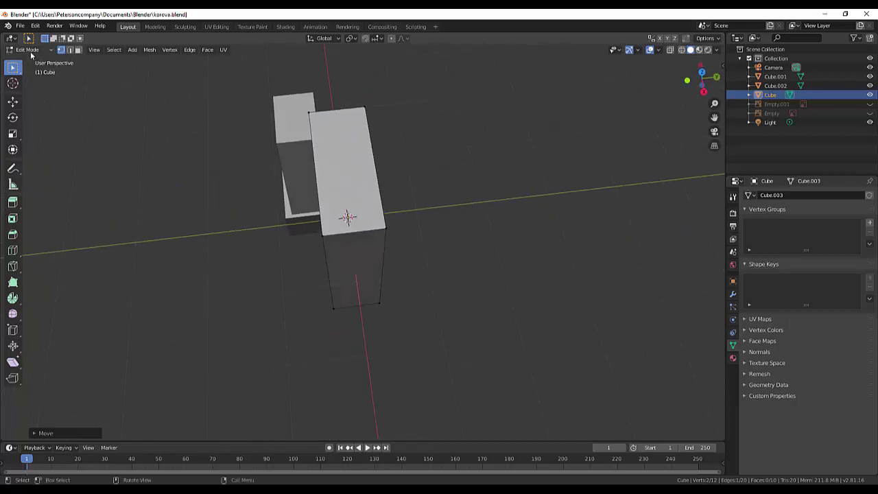
# In Object Mode, narrow the body cube along the Y axis with the Scale tool.
pyautogui.press('Tab')
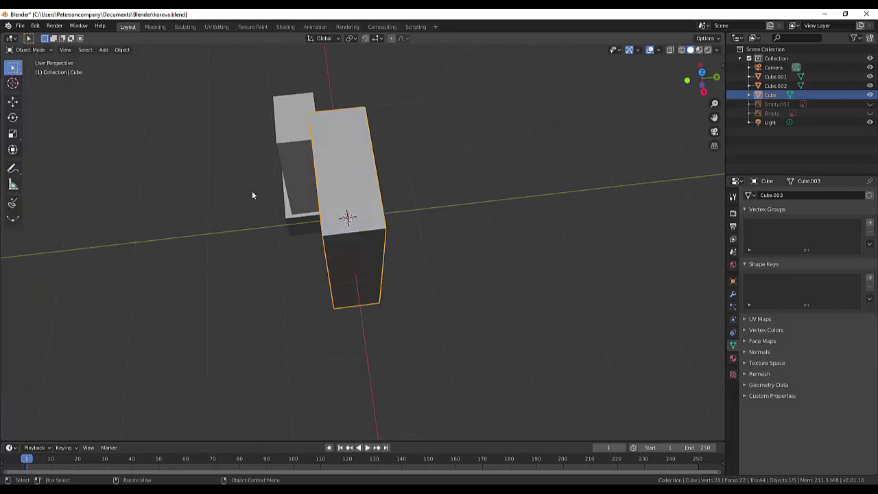
pyautogui.click(12, 132)
pyautogui.moveTo(386, 216)
pyautogui.mouseDown()
pyautogui.moveTo(368, 218)
pyautogui.moveTo(389, 221)
pyautogui.mouseUp()
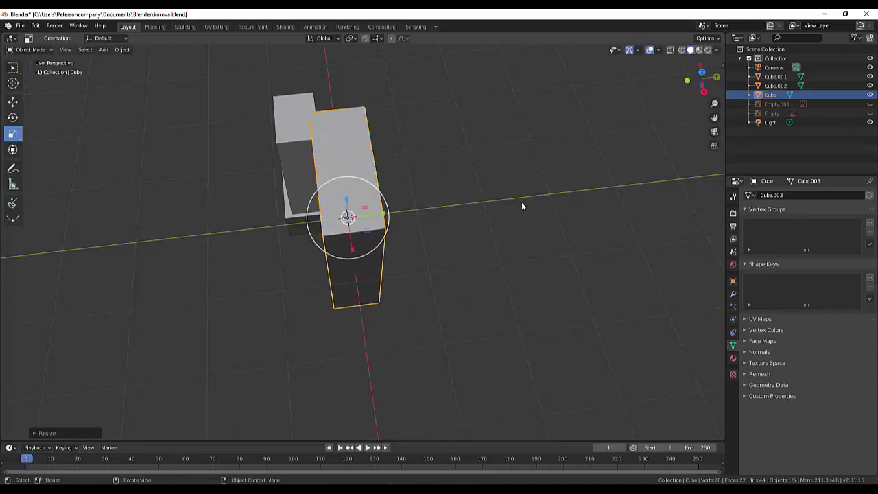
pyautogui.moveTo(522, 201)
pyautogui.mouseDown(button='middle')
pyautogui.moveTo(580, 177)
pyautogui.moveTo(622, 145)
pyautogui.moveTo(602, 140)
pyautogui.mouseUp(button='middle')
# Shrink the head and base blocks slightly and lower them along Z.
pyautogui.click(274, 212)
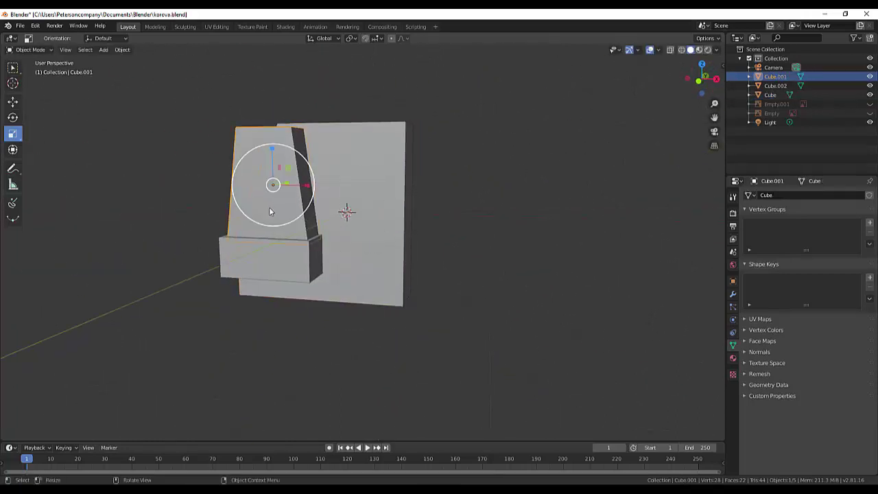
pyautogui.keyDown('shift'); pyautogui.click(277, 262); pyautogui.keyUp('shift')
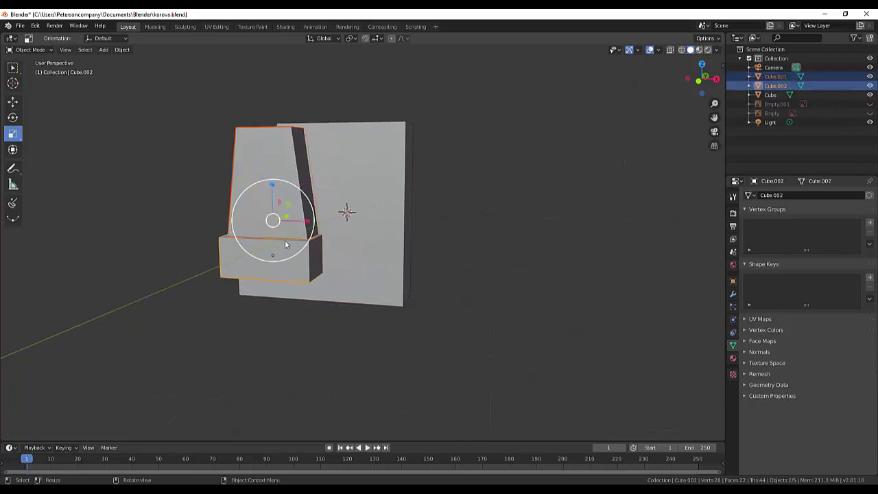
pyautogui.press('s')
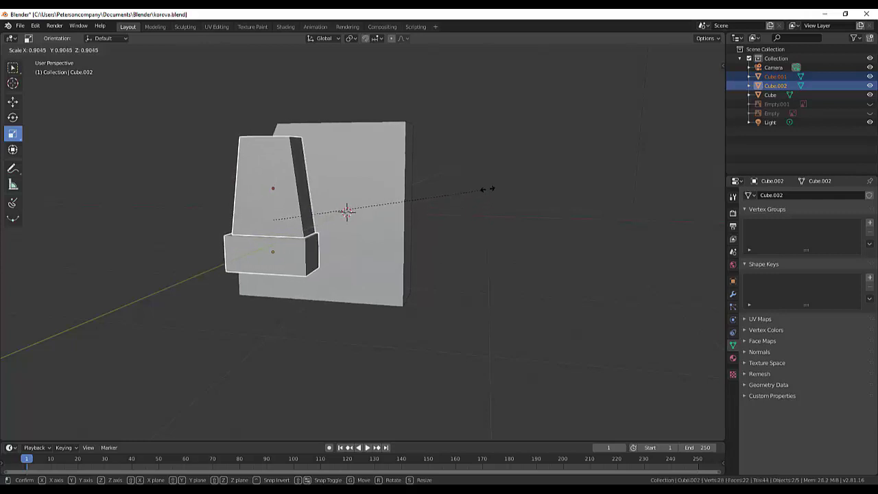
pyautogui.click(481, 197)
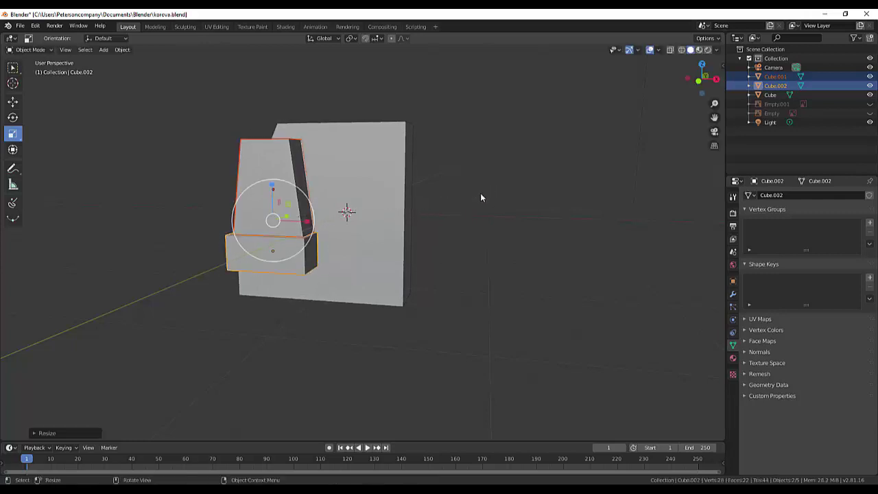
pyautogui.click(12, 103)
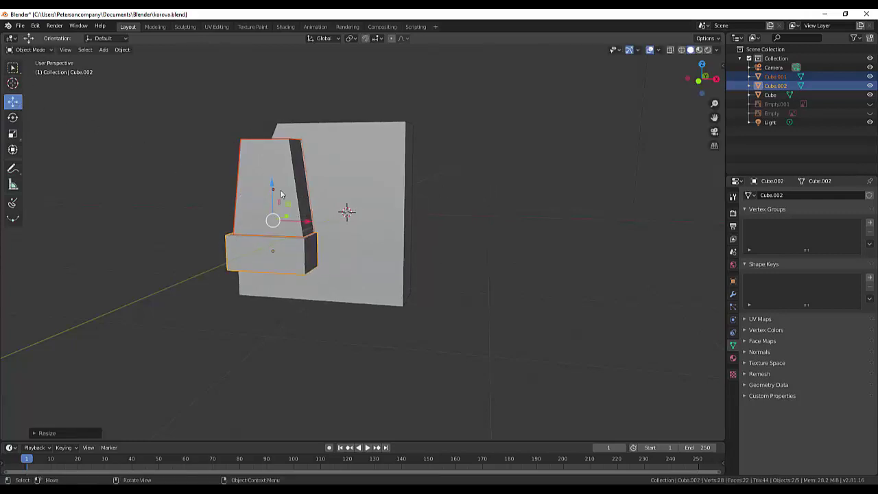
pyautogui.moveTo(272, 182); pyautogui.dragTo(273, 196)
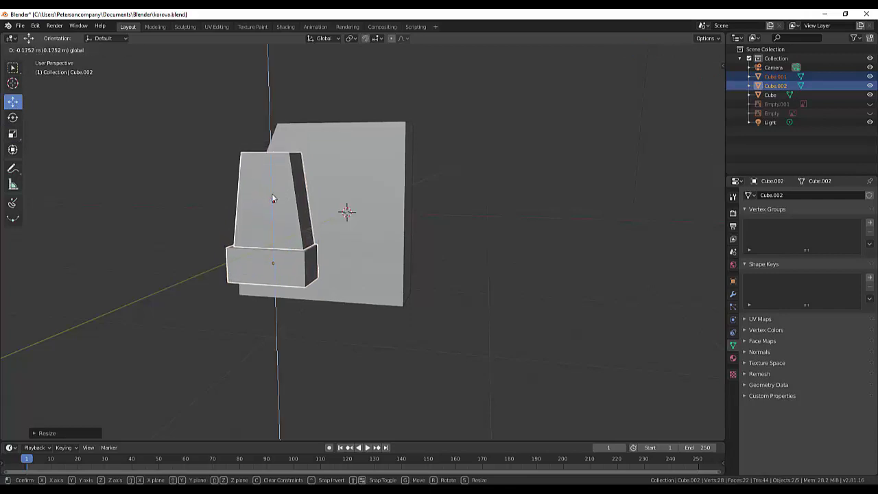
# Shift the head and base blocks sideways in front of the sloped body slab.
pyautogui.click(560, 207)
pyautogui.moveTo(565, 197); pyautogui.dragTo(670, 210, button='middle')
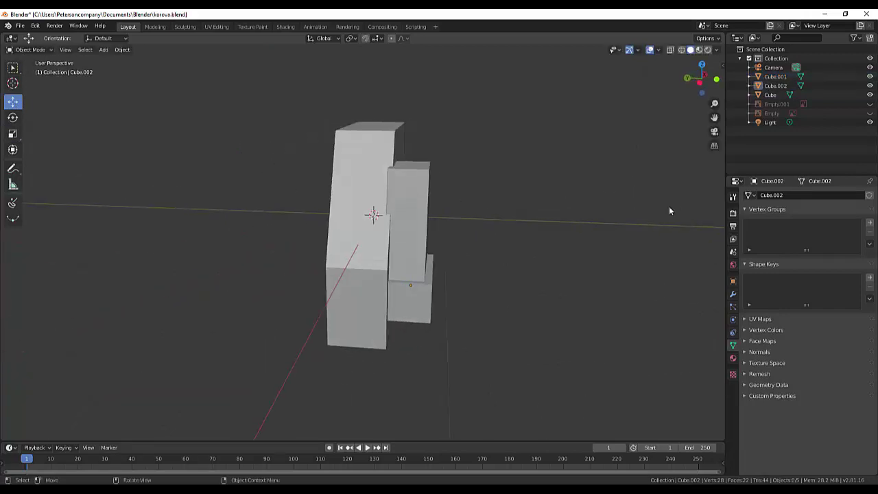
pyautogui.click(413, 247)
pyautogui.keyDown('shift'); pyautogui.click(418, 307); pyautogui.keyUp('shift')
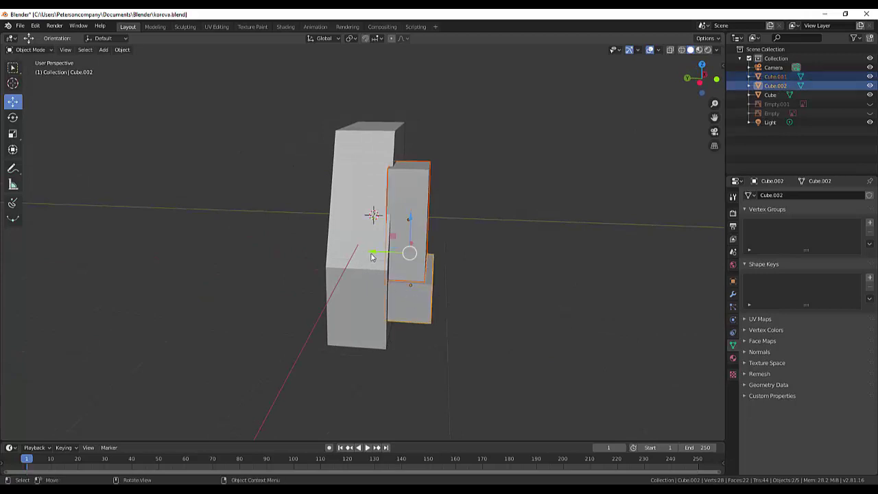
pyautogui.press('g')
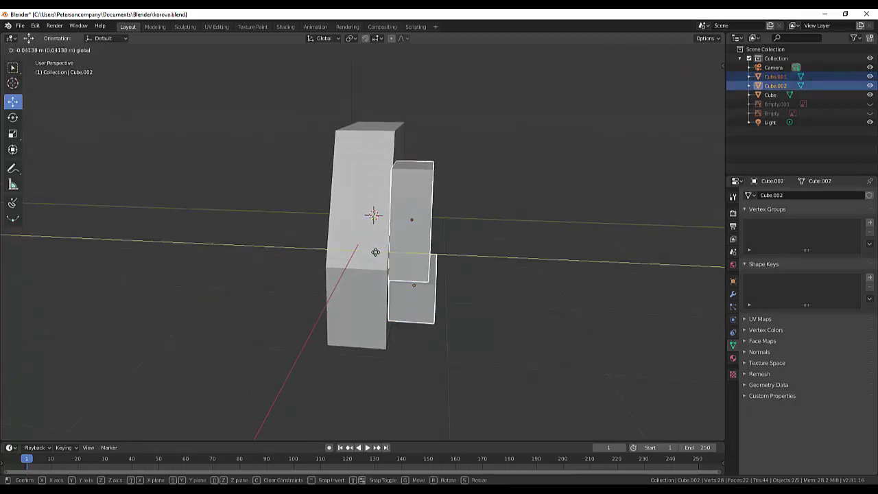
pyautogui.click(375, 251)
pyautogui.moveTo(627, 245); pyautogui.dragTo(515, 239, button='middle')
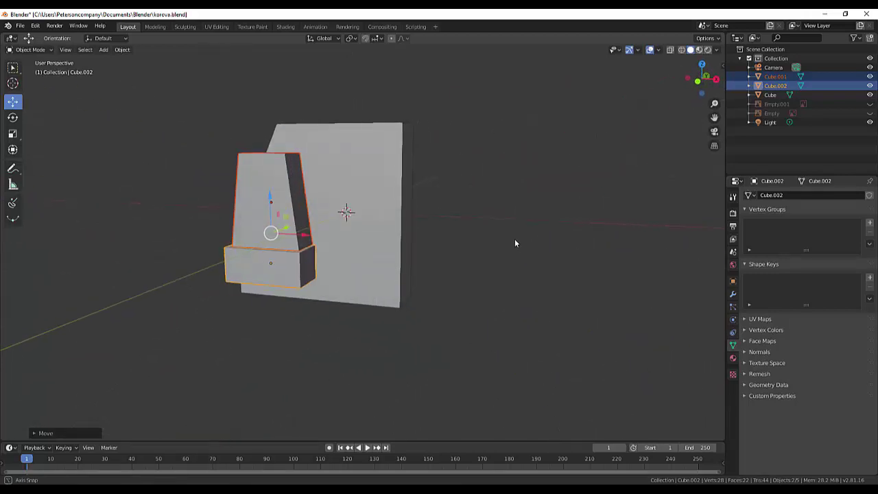
pyautogui.click(870, 105)
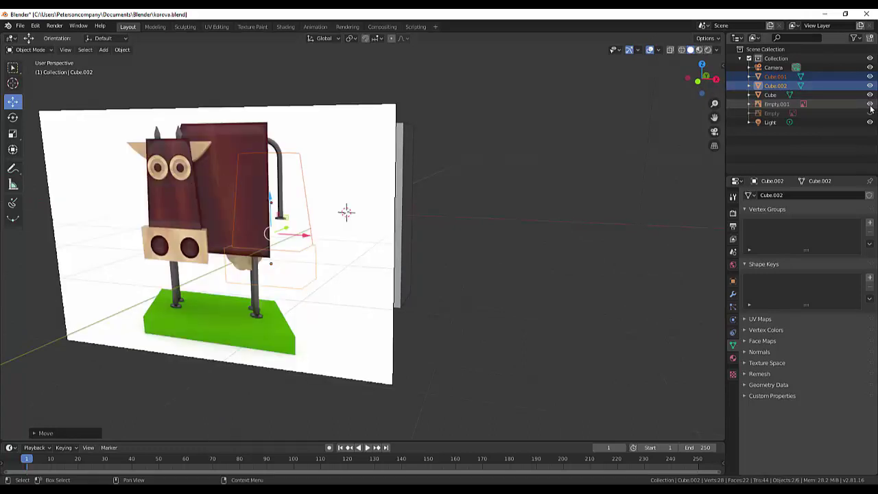
pyautogui.click(870, 105)
pyautogui.click(870, 105)
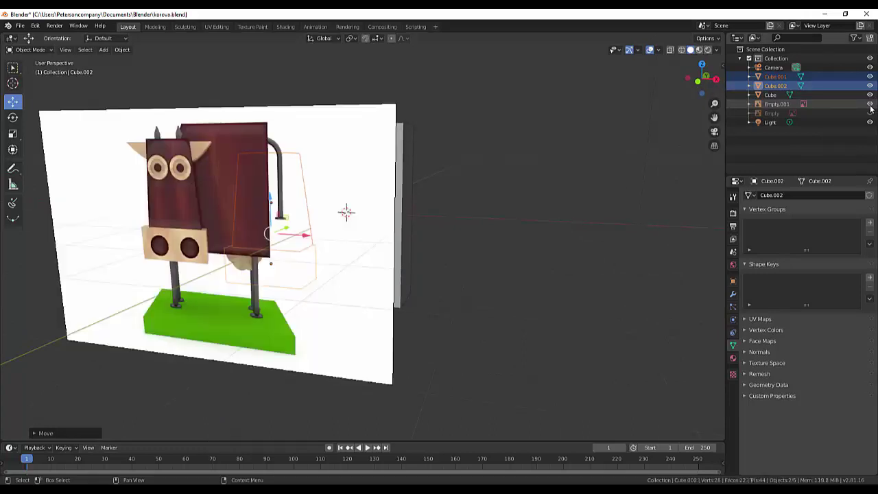
pyautogui.click(870, 106)
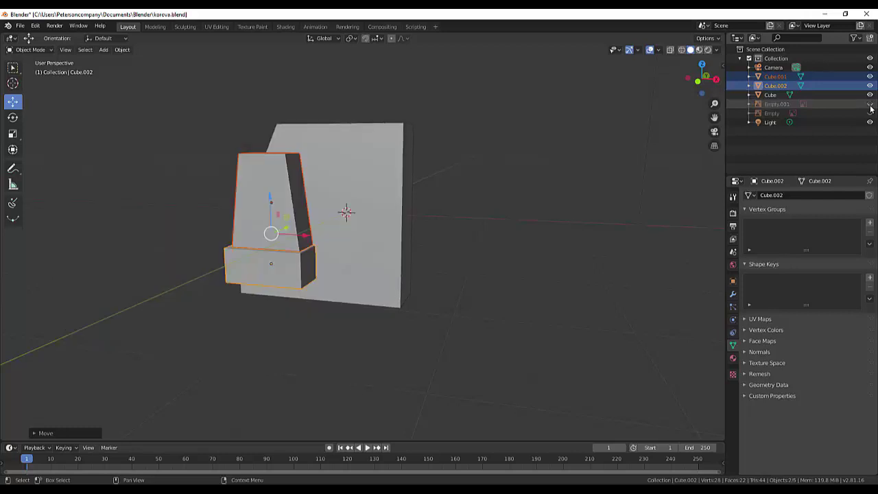
pyautogui.moveTo(583, 164)
pyautogui.mouseDown(button='middle')
pyautogui.moveTo(631, 152)
pyautogui.moveTo(610, 163)
pyautogui.mouseUp(button='middle')
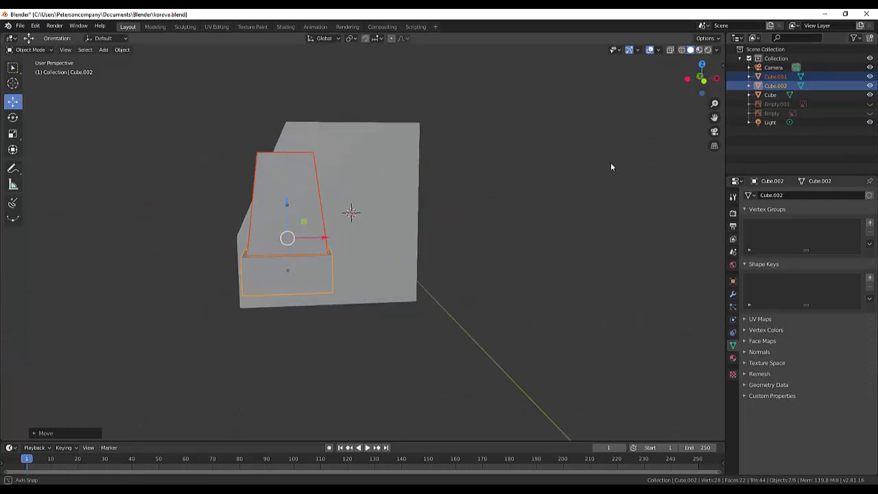